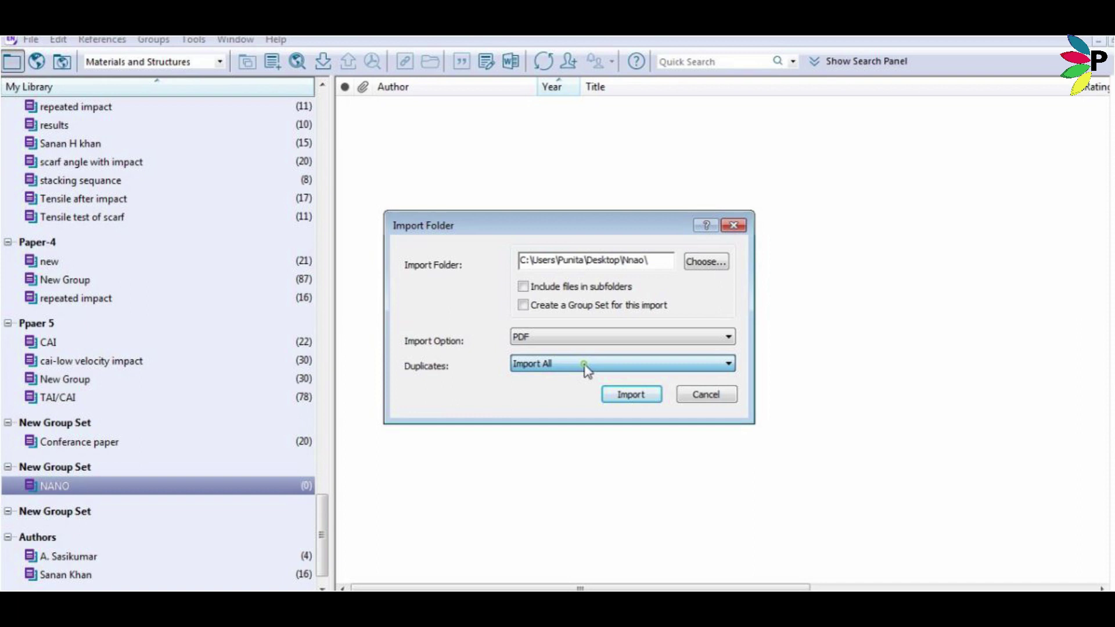
# Step: Open the File menu while the empty NANO group is selected
pyautogui.click(32, 45)
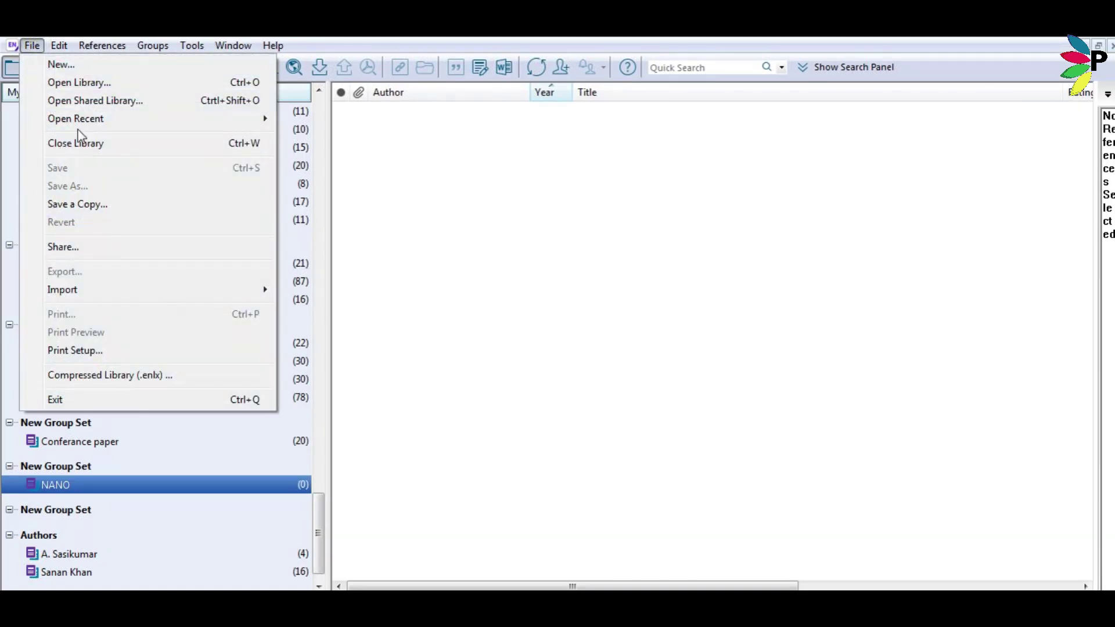
# Step: Start a folder import and choose the desktop Nnao folder as its source
pyautogui.moveTo(84, 290)
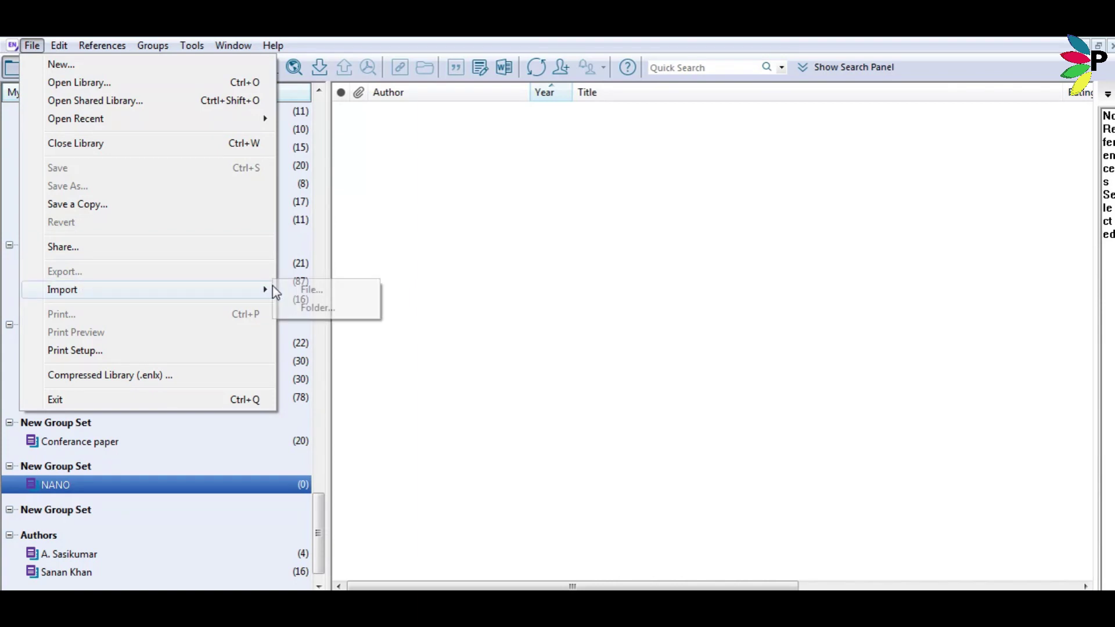
pyautogui.click(316, 309)
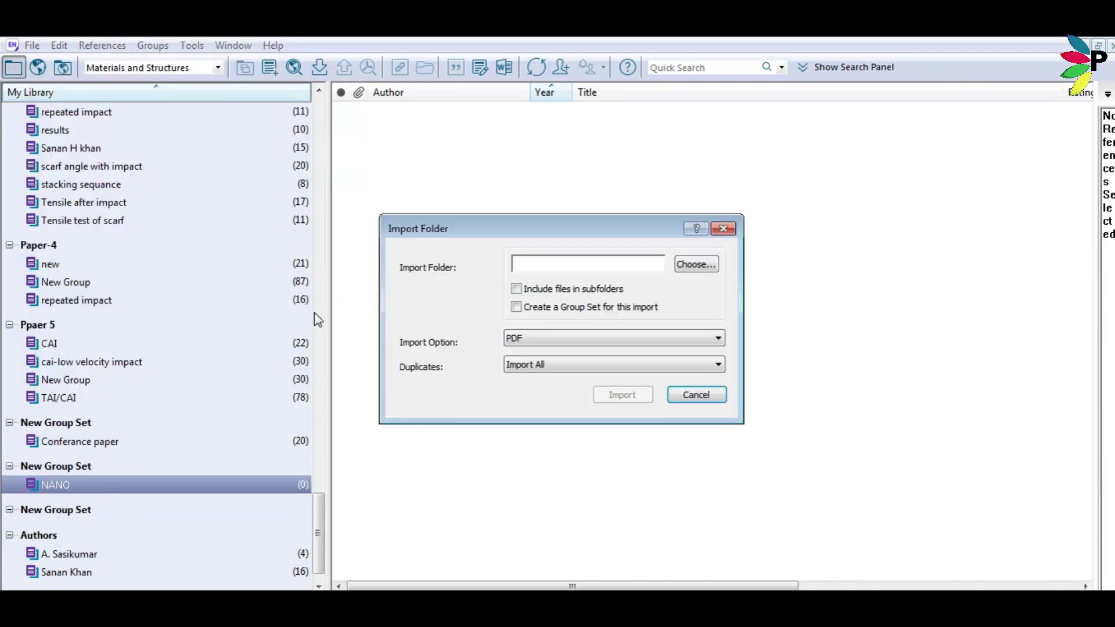
pyautogui.click(681, 269)
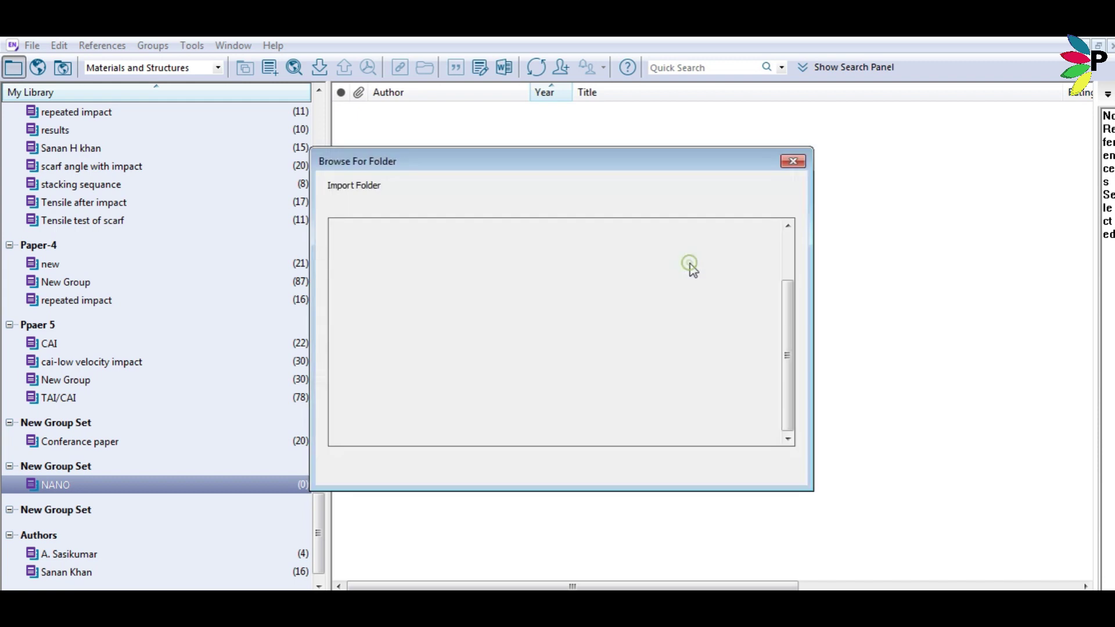
pyautogui.moveTo(791, 407); pyautogui.dragTo(779, 303)
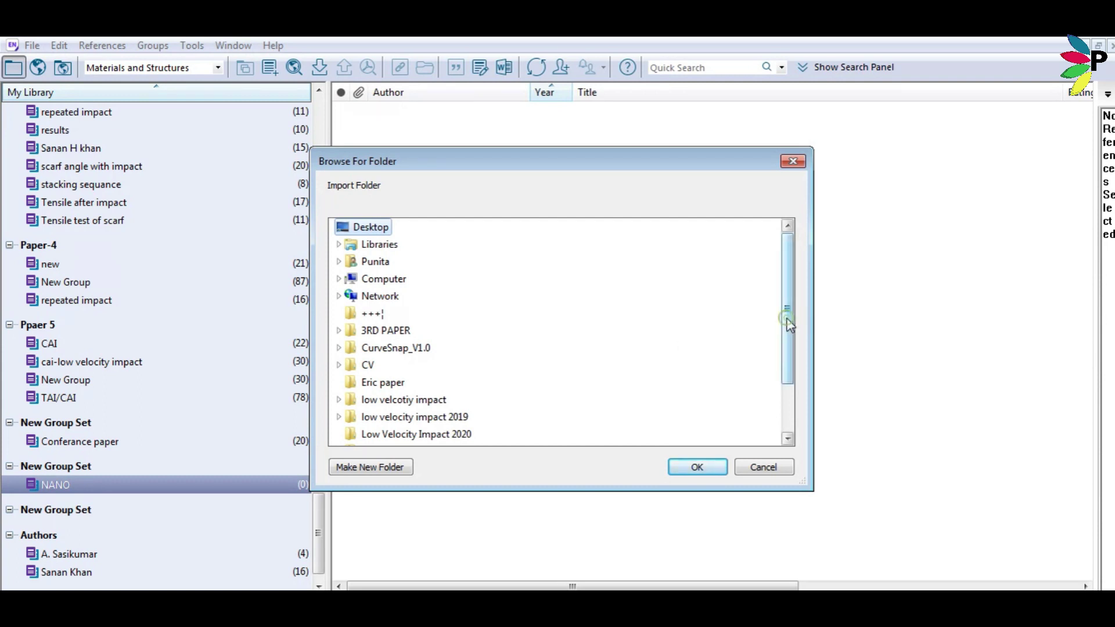
pyautogui.moveTo(788, 319); pyautogui.dragTo(794, 342)
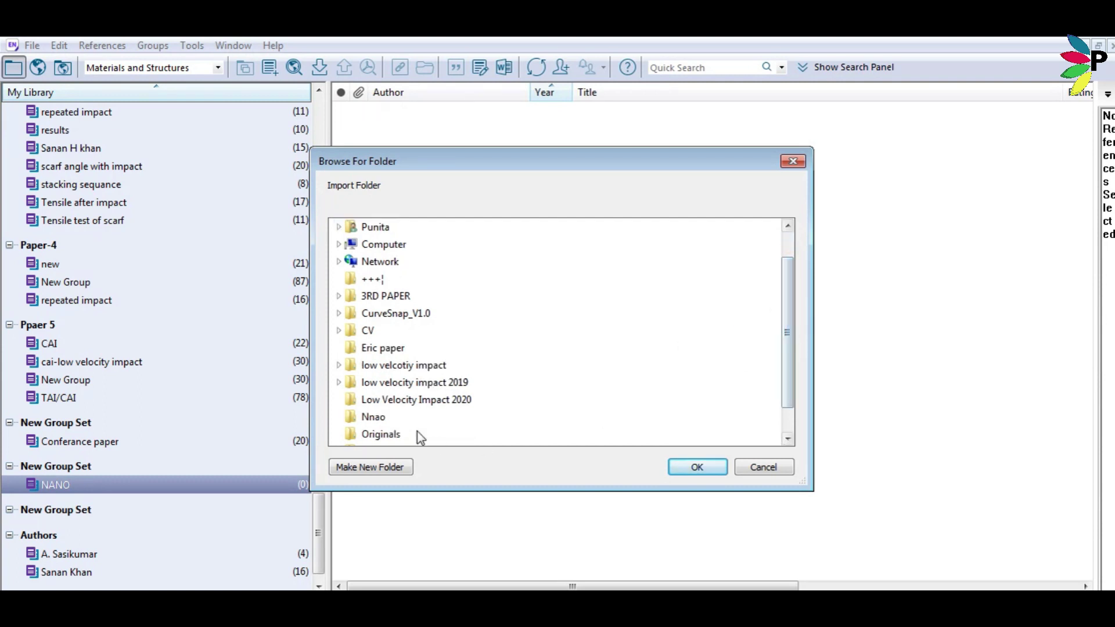
pyautogui.click(374, 418)
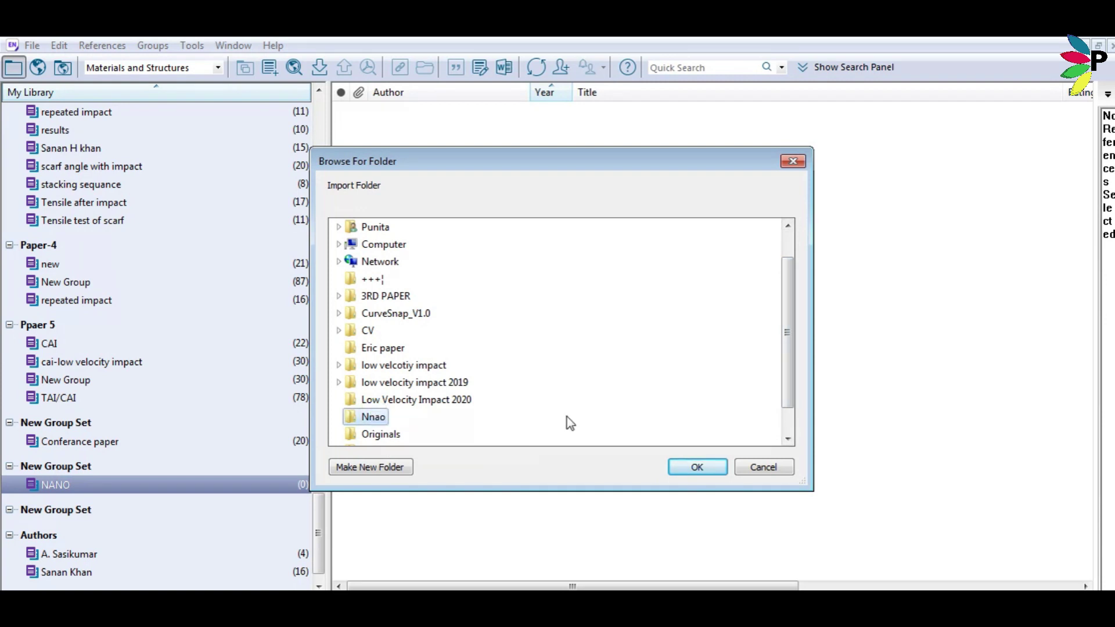
pyautogui.click(698, 467)
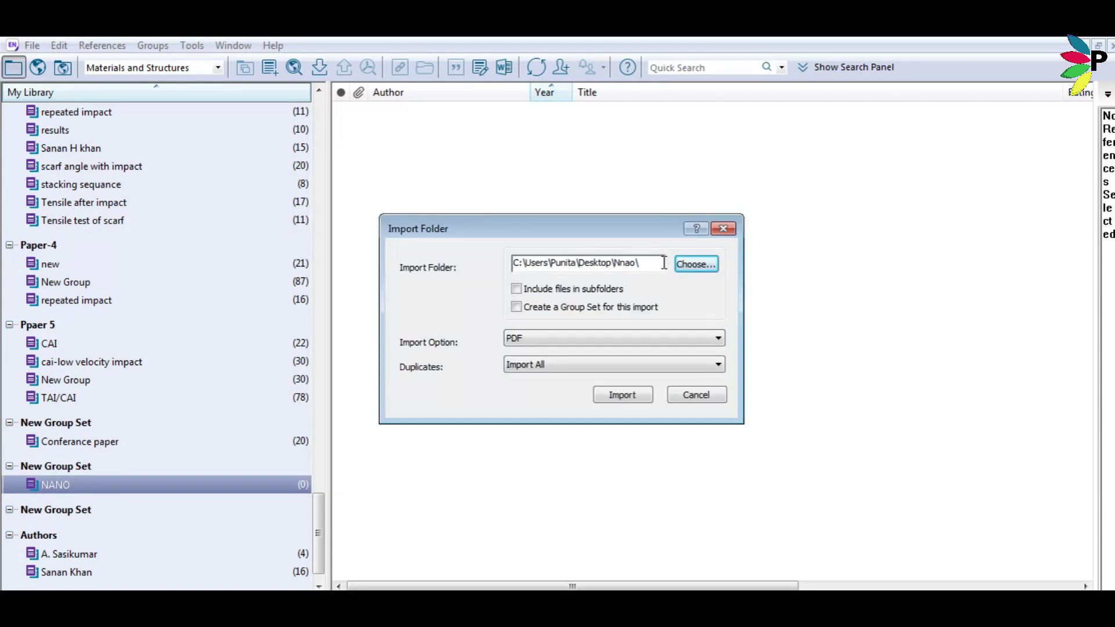
# Step: Keep PDF as the import option and Import All for duplicates, then import
pyautogui.click(573, 339)
pyautogui.click(572, 339)
pyautogui.click(577, 366)
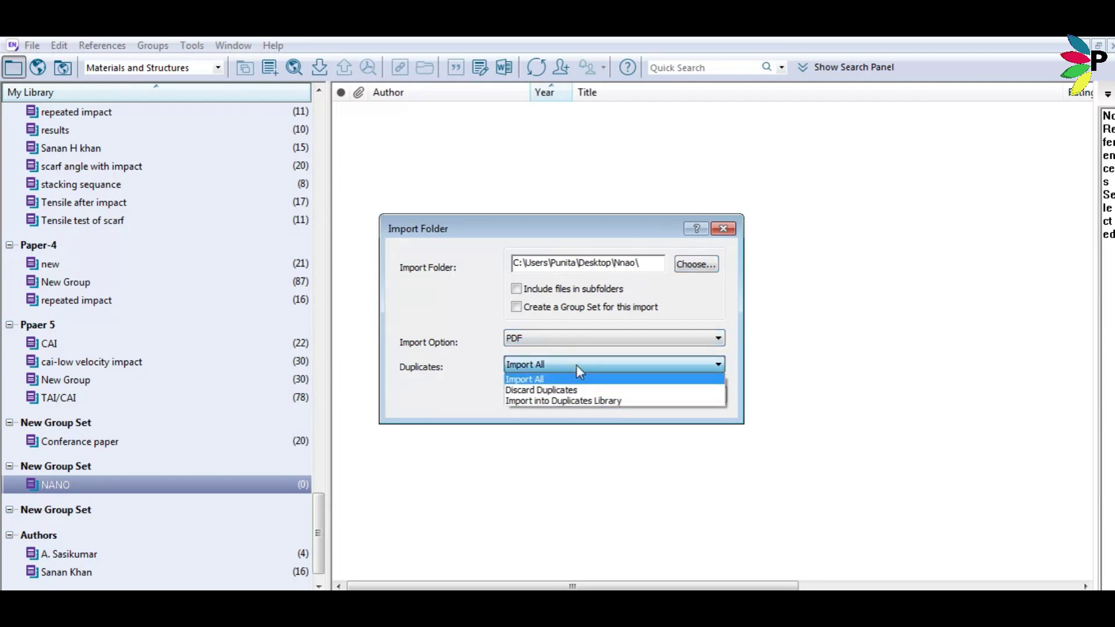
pyautogui.click(577, 365)
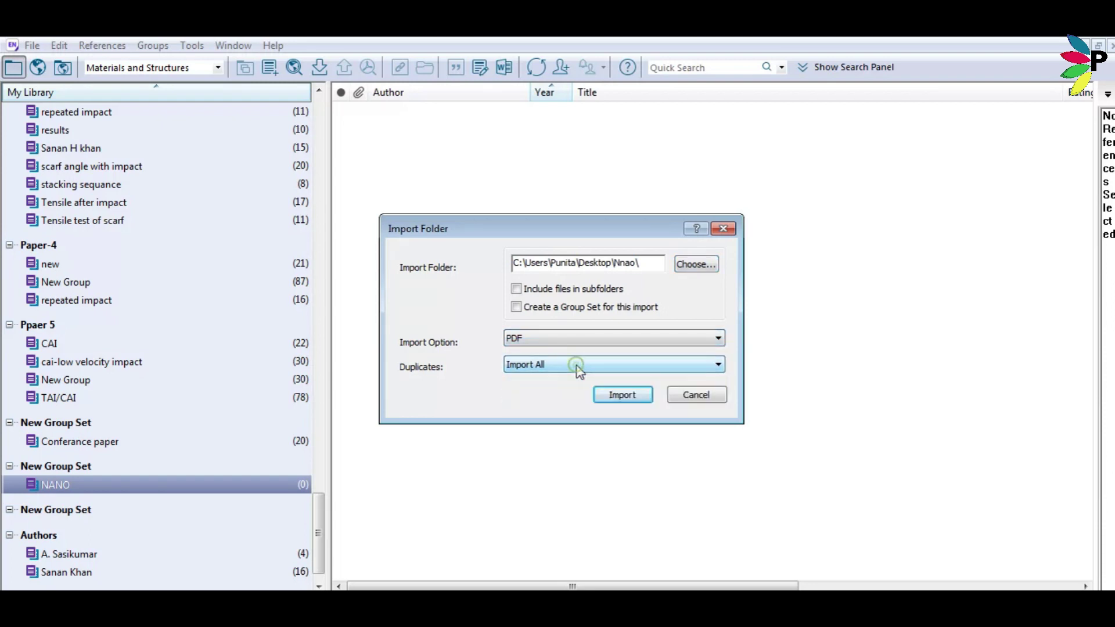
pyautogui.click(630, 394)
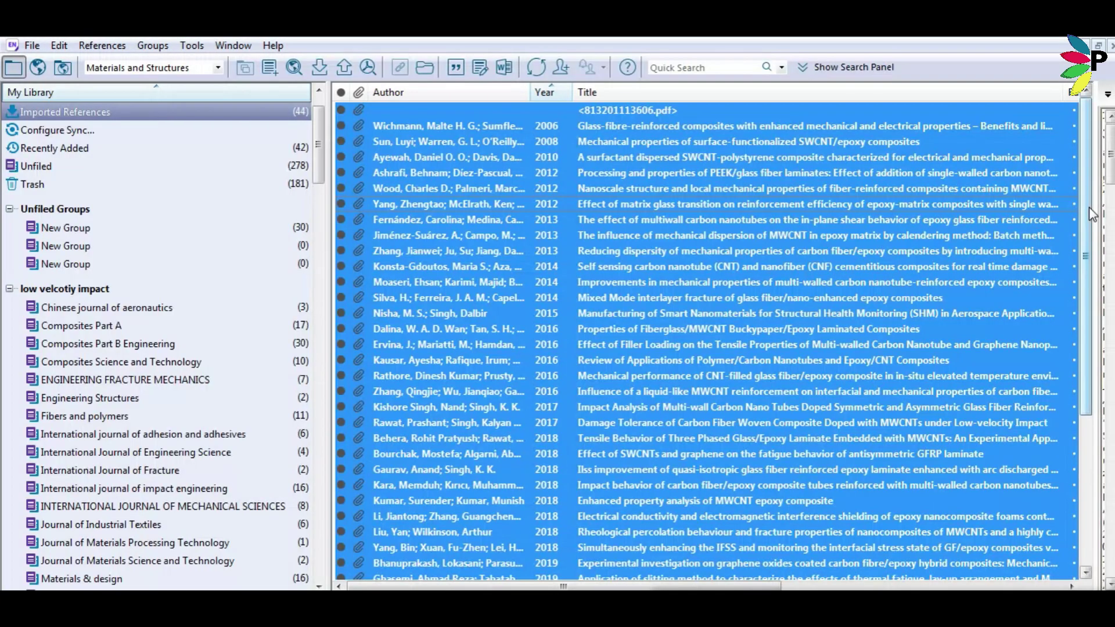
# Step: After the 44 PDFs import, scroll to the NANO group and select all references
pyautogui.moveTo(314, 166); pyautogui.dragTo(342, 412)
pyautogui.scroll(-5, 341, 411)
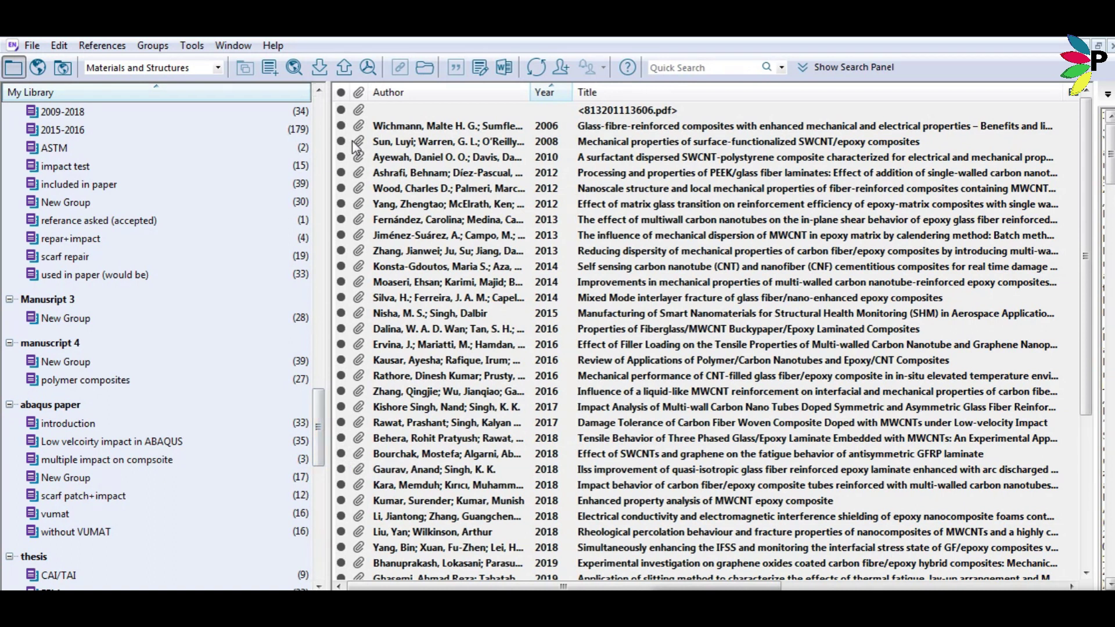
pyautogui.moveTo(321, 442); pyautogui.dragTo(319, 548)
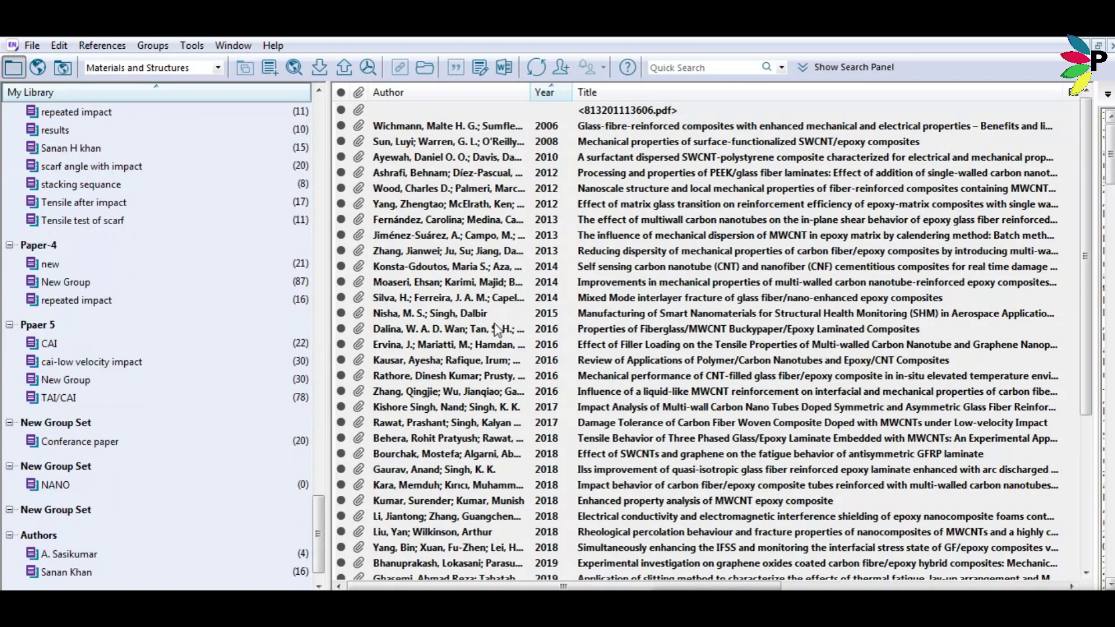
pyautogui.hotkey('ctrl', 'a')
# Step: Drag all 44 references into NANO, show that group, and select 813201113606.pdf
pyautogui.moveTo(355, 487); pyautogui.dragTo(302, 488)
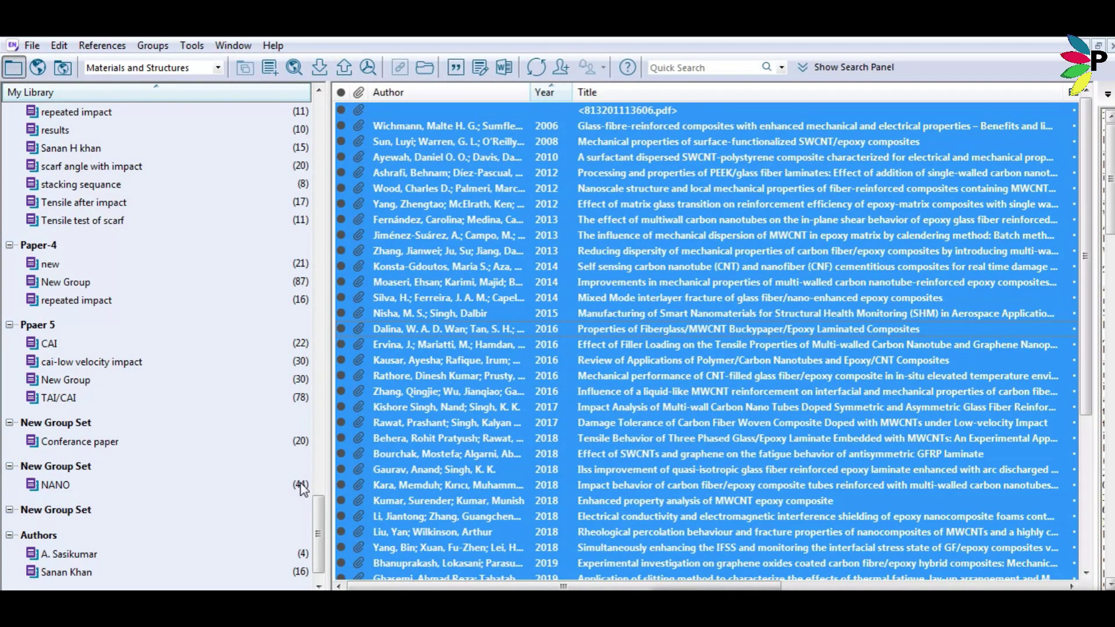
pyautogui.click(536, 377)
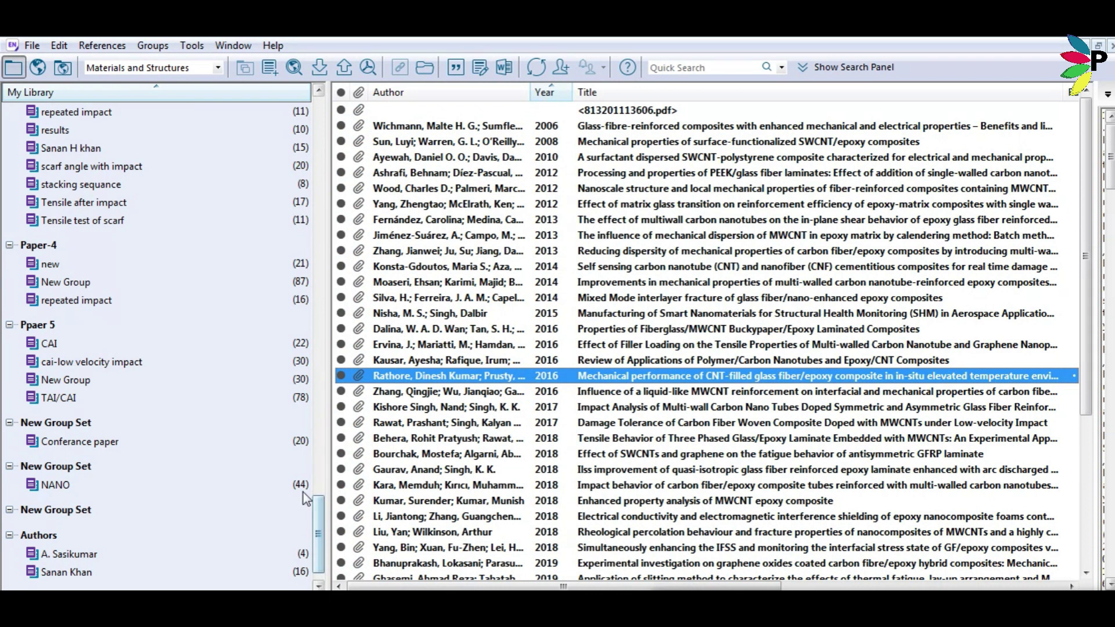
pyautogui.click(302, 491)
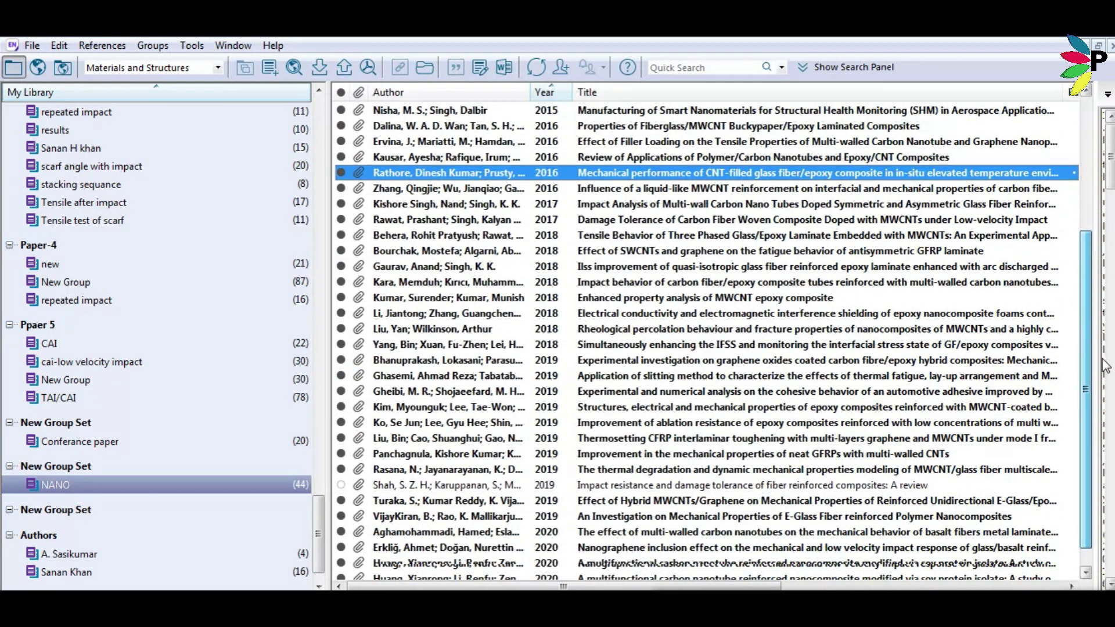
pyautogui.moveTo(1085, 388); pyautogui.dragTo(1064, 162)
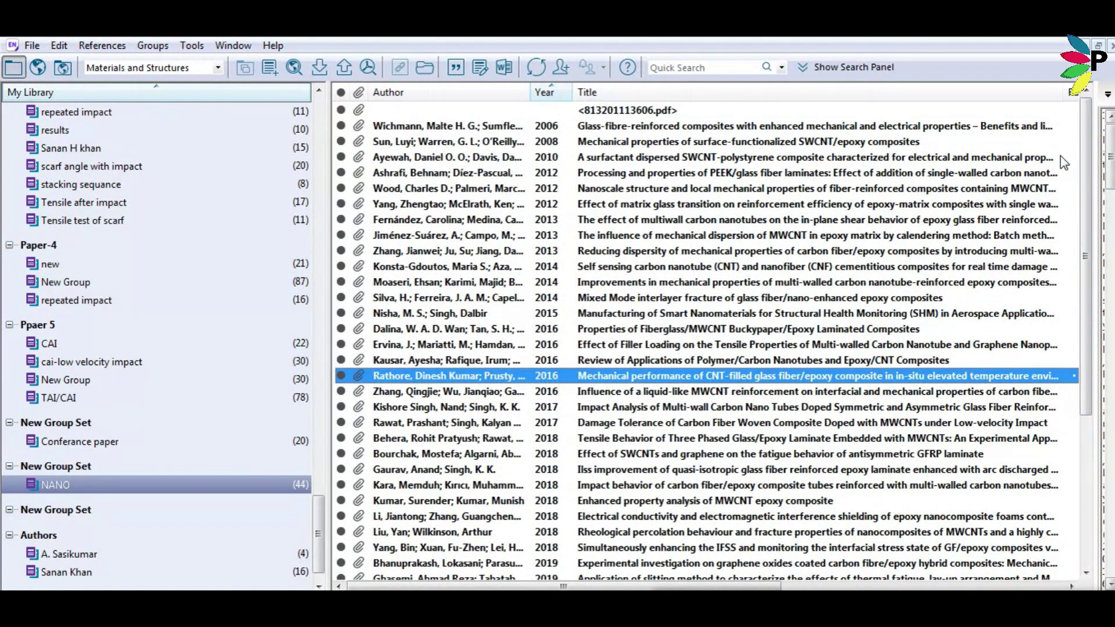
pyautogui.click(711, 114)
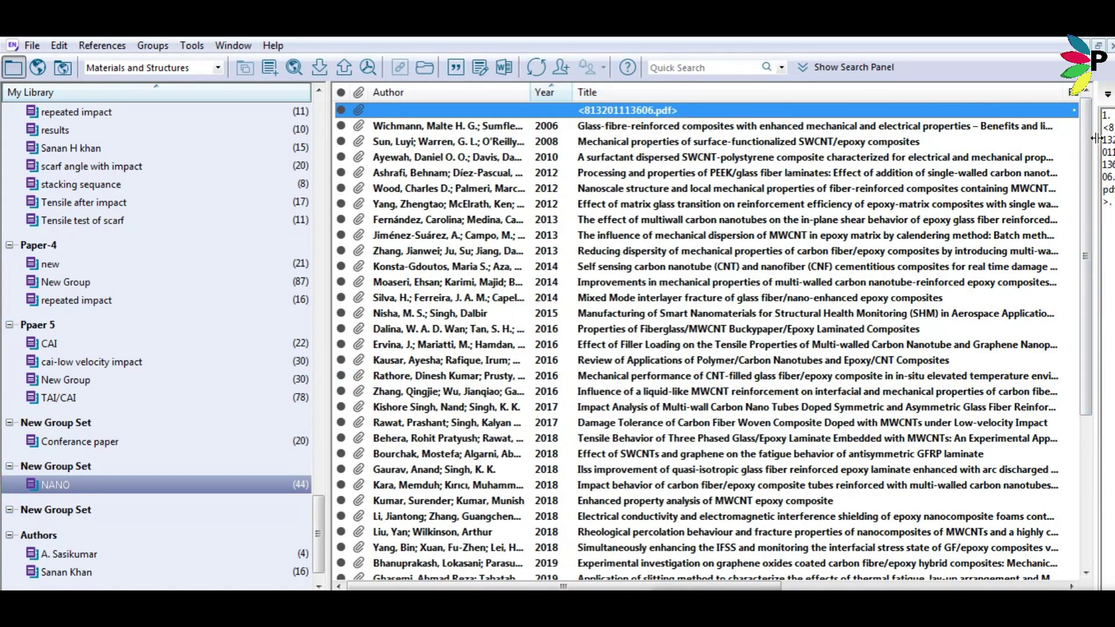
# Step: Open the 813201113606.pdf attachment in a larger view and select its article title
pyautogui.moveTo(1095, 138); pyautogui.dragTo(898, 174)
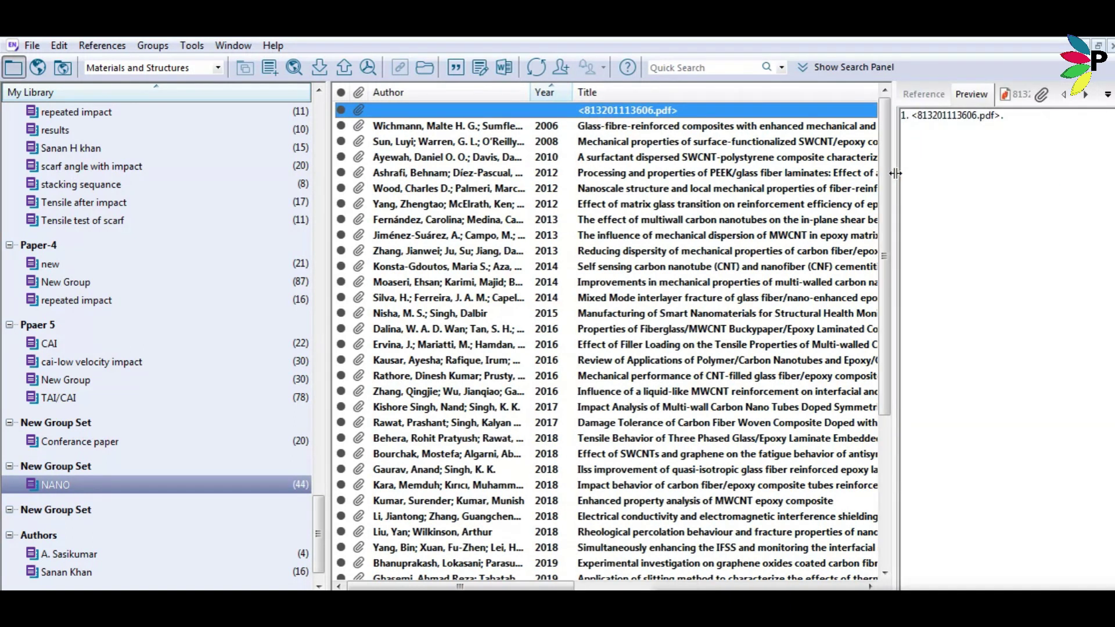
pyautogui.click(1015, 98)
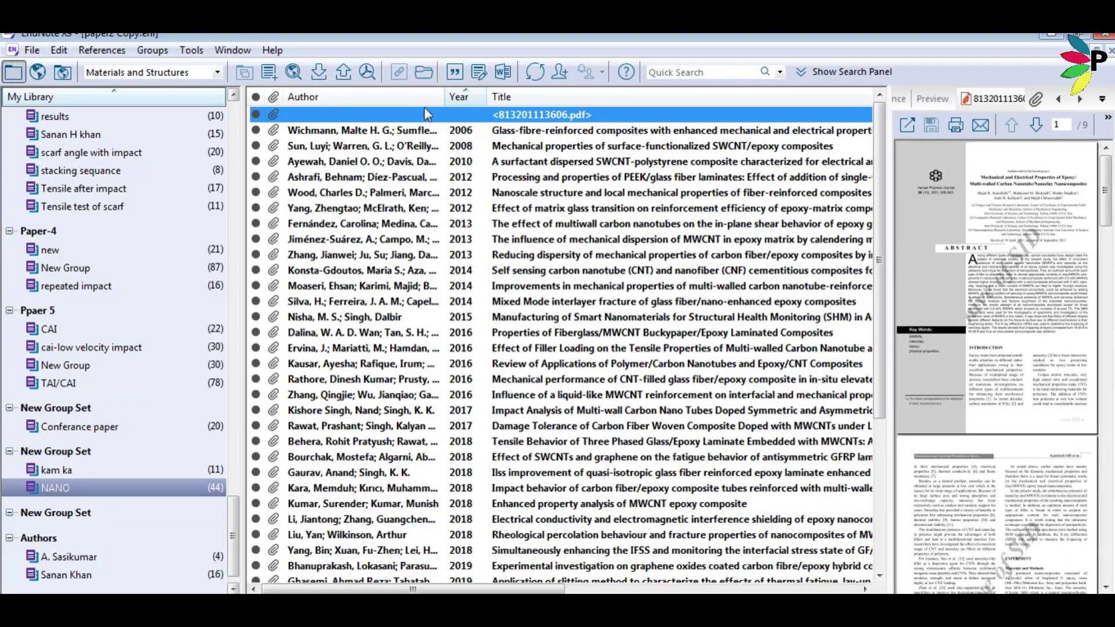
pyautogui.click(910, 121)
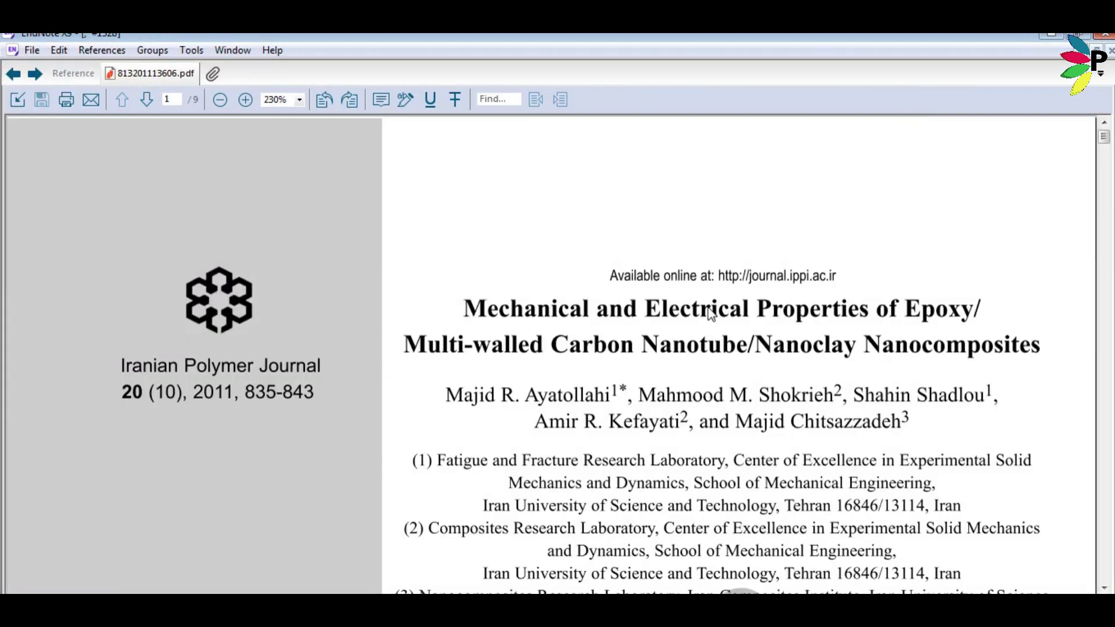
pyautogui.moveTo(1044, 346); pyautogui.dragTo(462, 313)
pyautogui.hotkey('ctrl', 'c')
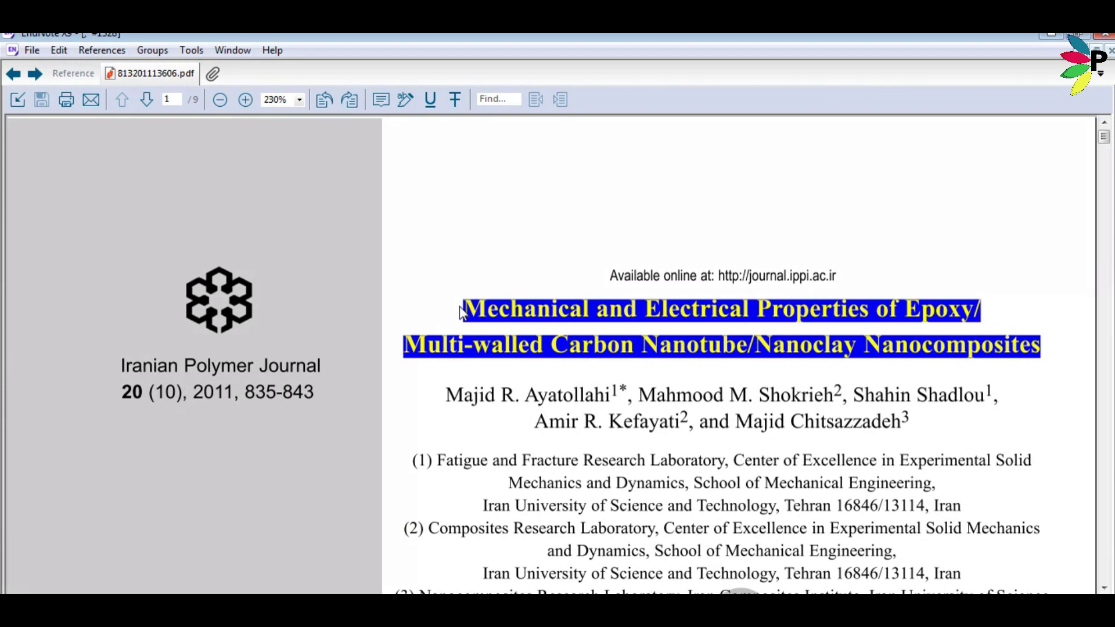
pyautogui.click(78, 73)
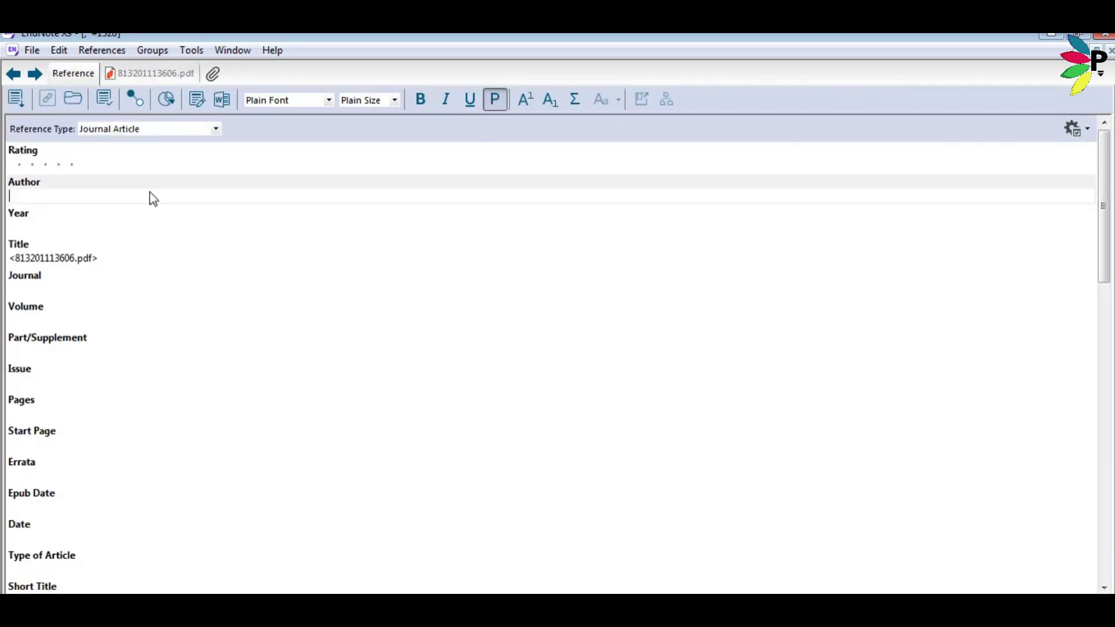
# Step: Replace the placeholder file name in Title with the pasted article title
pyautogui.click(100, 260)
pyautogui.moveTo(101, 260); pyautogui.dragTo(3, 256)
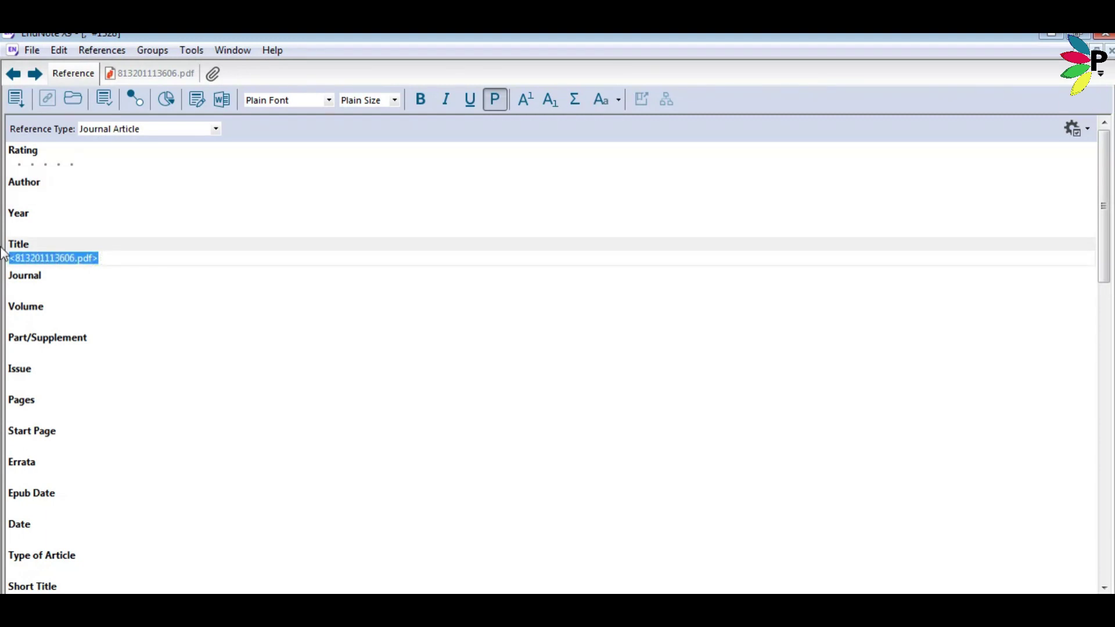
pyautogui.hotkey('ctrl', 'v')
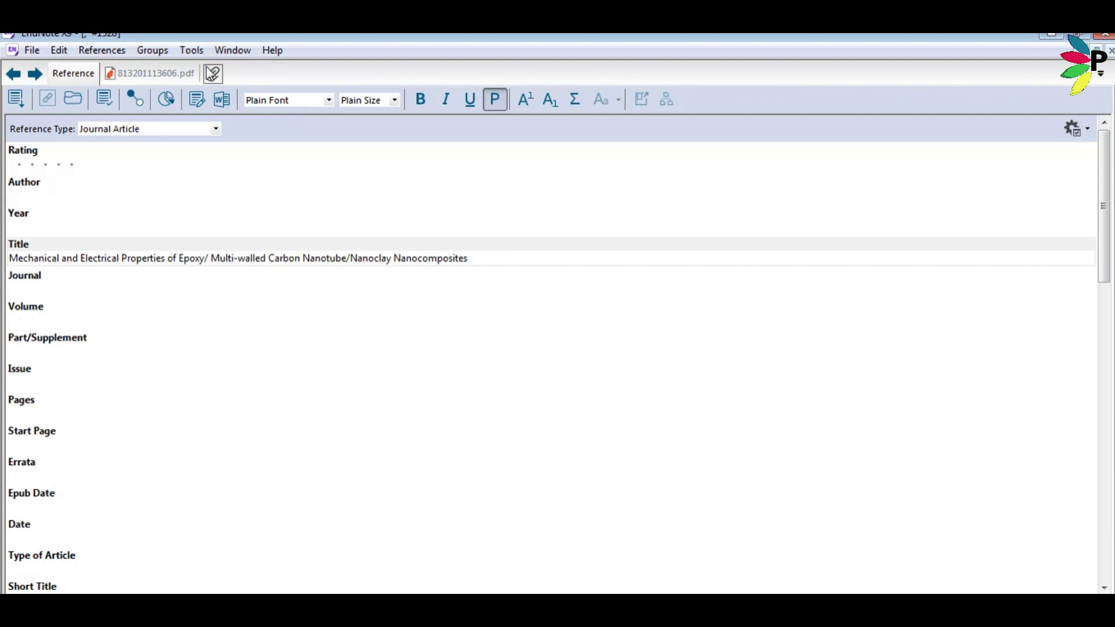
pyautogui.click(130, 75)
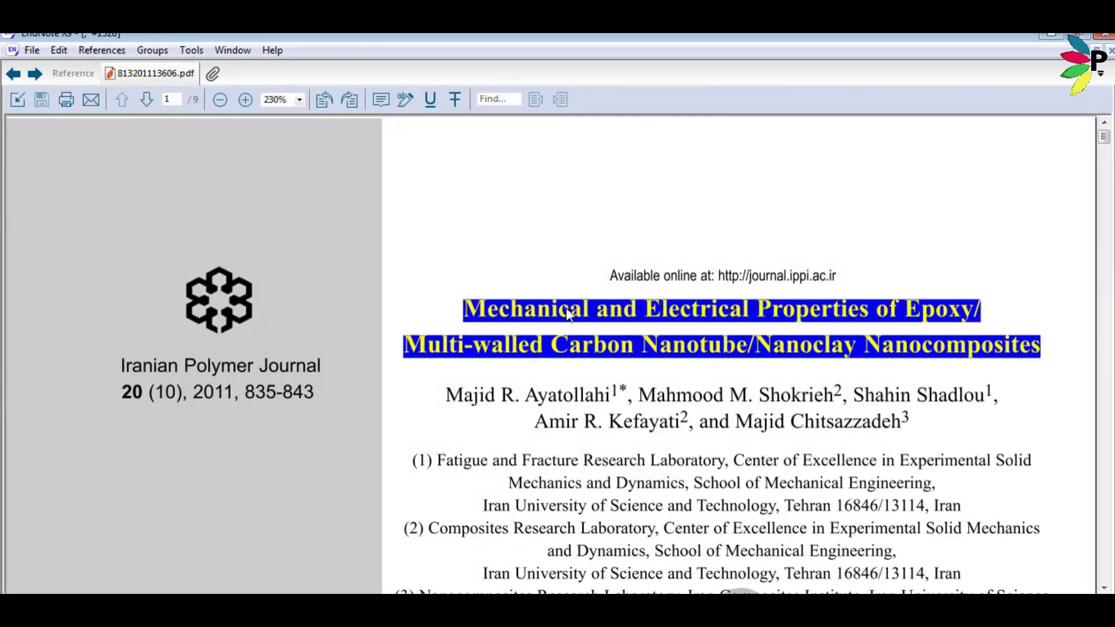
# Step: Copy the five author names from the PDF into the empty Author field
pyautogui.click(728, 400)
pyautogui.moveTo(905, 426); pyautogui.dragTo(453, 393)
pyautogui.hotkey('ctrl', 'c')
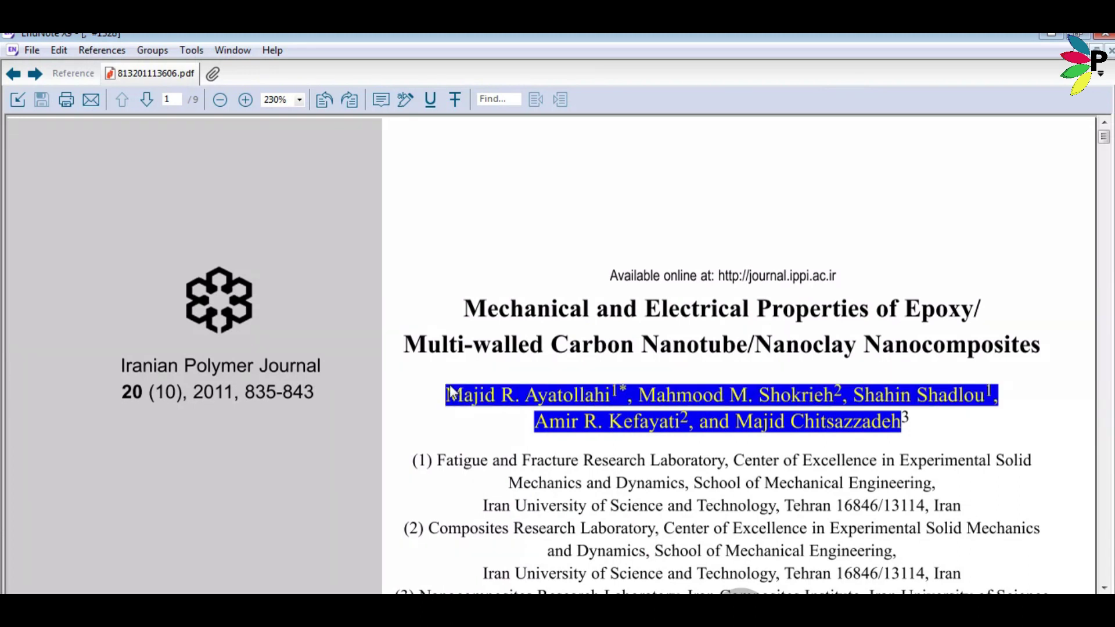
pyautogui.click(74, 74)
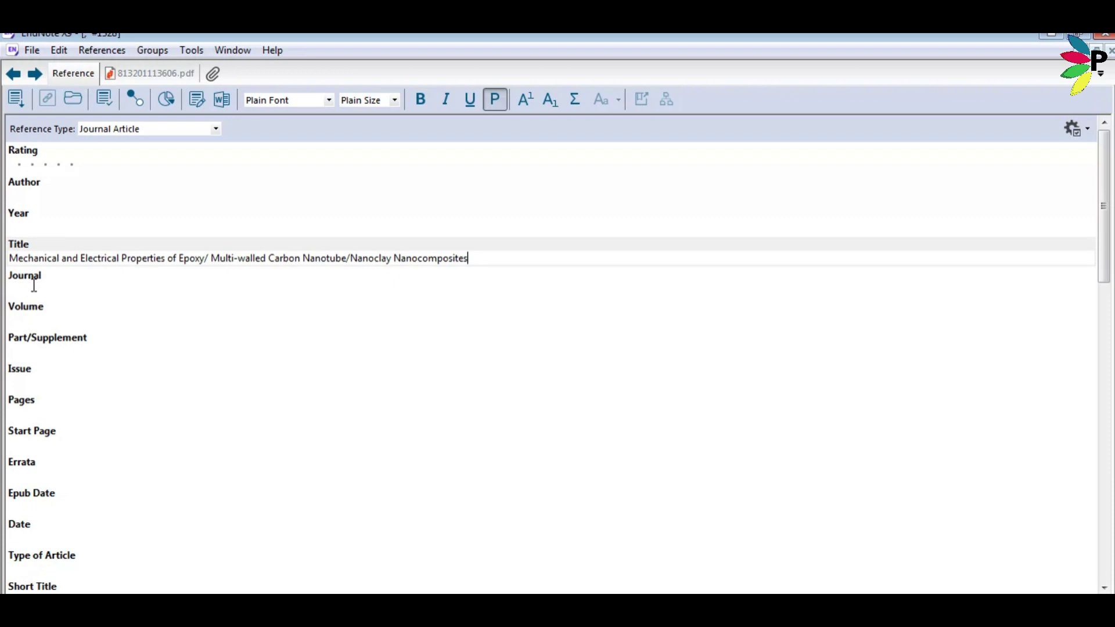
pyautogui.click(46, 193)
pyautogui.hotkey('ctrl', 'v')
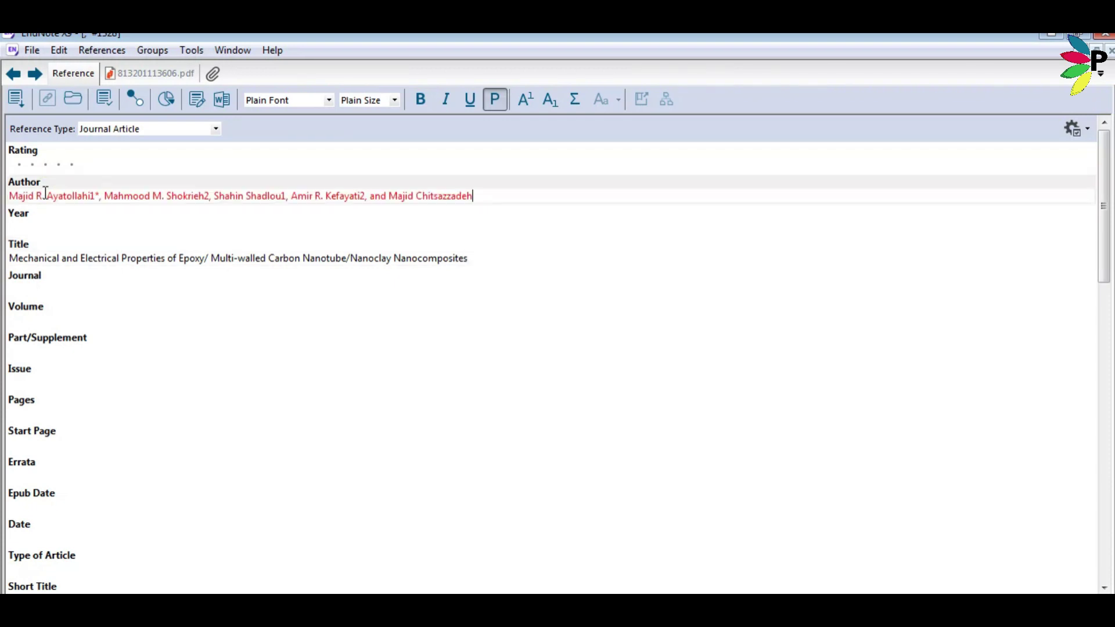
# Step: Strip the asterisk and affiliation numbers from the author names, adding a comma
pyautogui.click(103, 196)
pyautogui.press('BackSpace')
pyautogui.press('BackSpace')
pyautogui.press('Right')
pyautogui.press('Right')
pyautogui.press('Right')
pyautogui.press('Right')
pyautogui.press('Right')
pyautogui.press('Right')
pyautogui.press('Right')
pyautogui.press('Right')
pyautogui.press('Right')
pyautogui.press('Right')
pyautogui.press('Right')
pyautogui.press('Right')
pyautogui.press('Right')
pyautogui.press('Right')
pyautogui.press('Right')
pyautogui.press('Right')
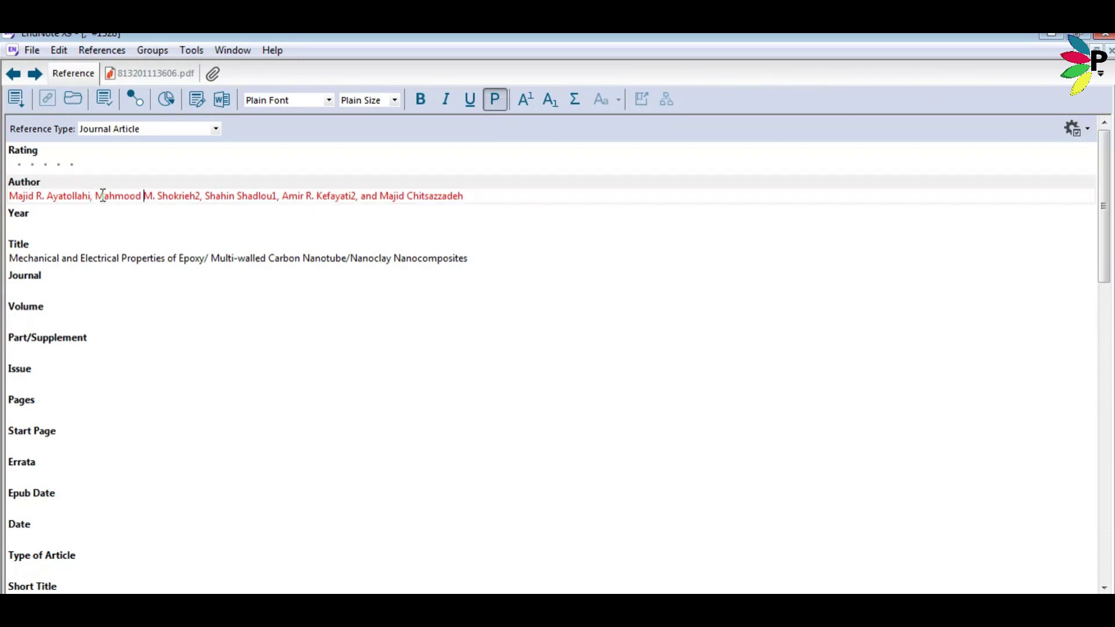
pyautogui.press('Right')
pyautogui.press('Right')
pyautogui.press('Right')
pyautogui.press('Right')
pyautogui.press('Right')
pyautogui.press('Right')
pyautogui.press('BackSpace')
pyautogui.write(',')
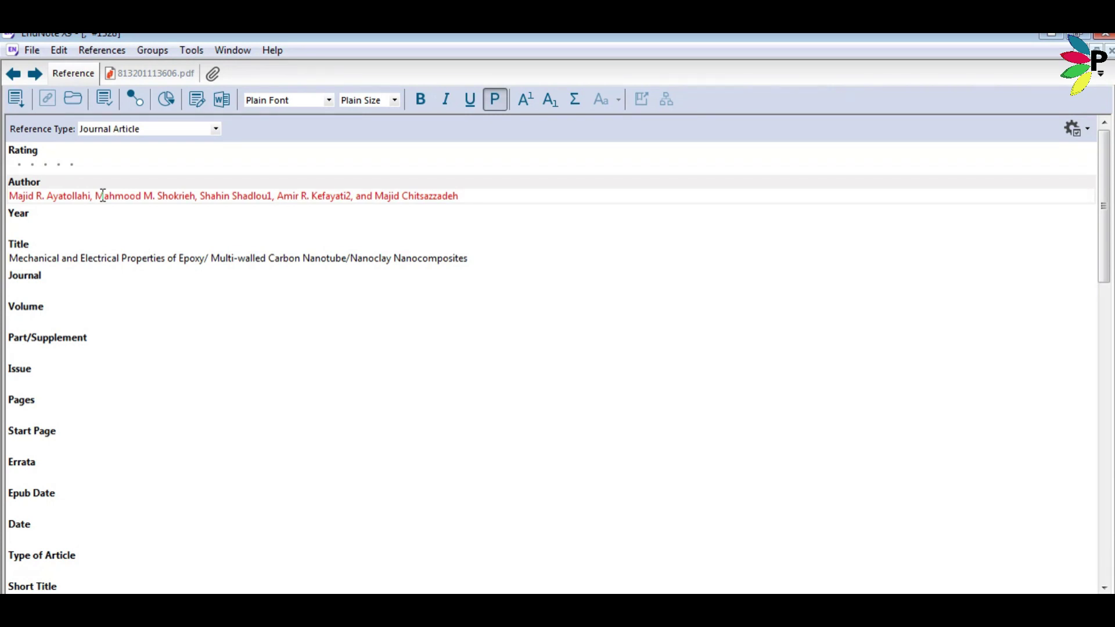
pyautogui.press('BackSpace')
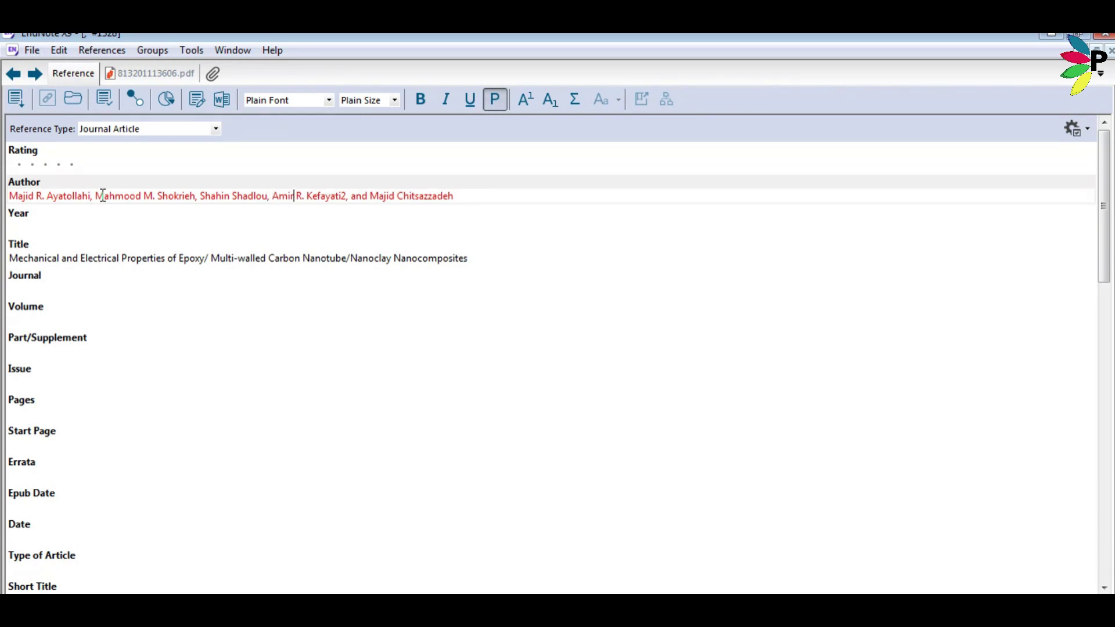
pyautogui.press('Right')
pyautogui.press('Right')
pyautogui.press('Right')
pyautogui.press('Right')
pyautogui.press('BackSpace')
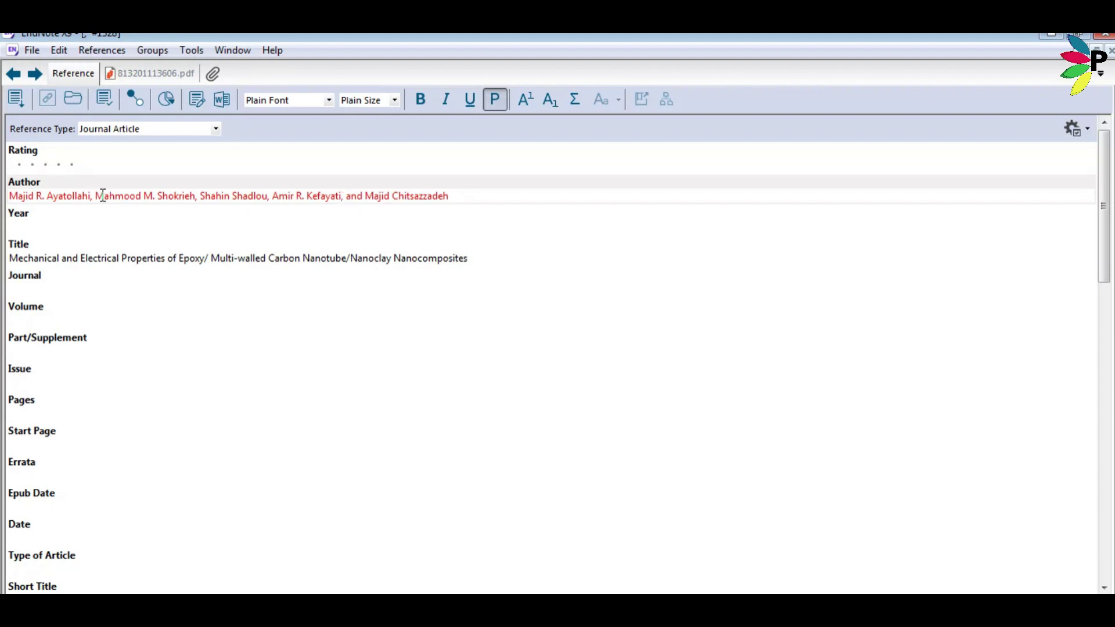
# Step: Copy volume 20 from the PDF's page-1 footer into the Volume field
pyautogui.click(147, 73)
pyautogui.click(725, 352)
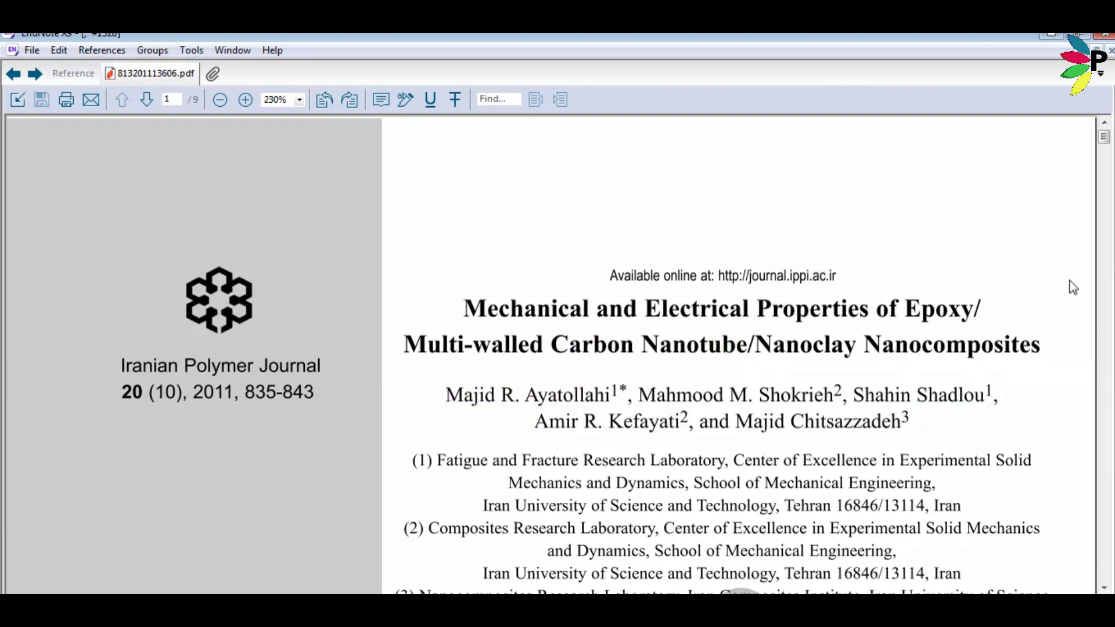
pyautogui.moveTo(1105, 143); pyautogui.dragTo(1105, 227)
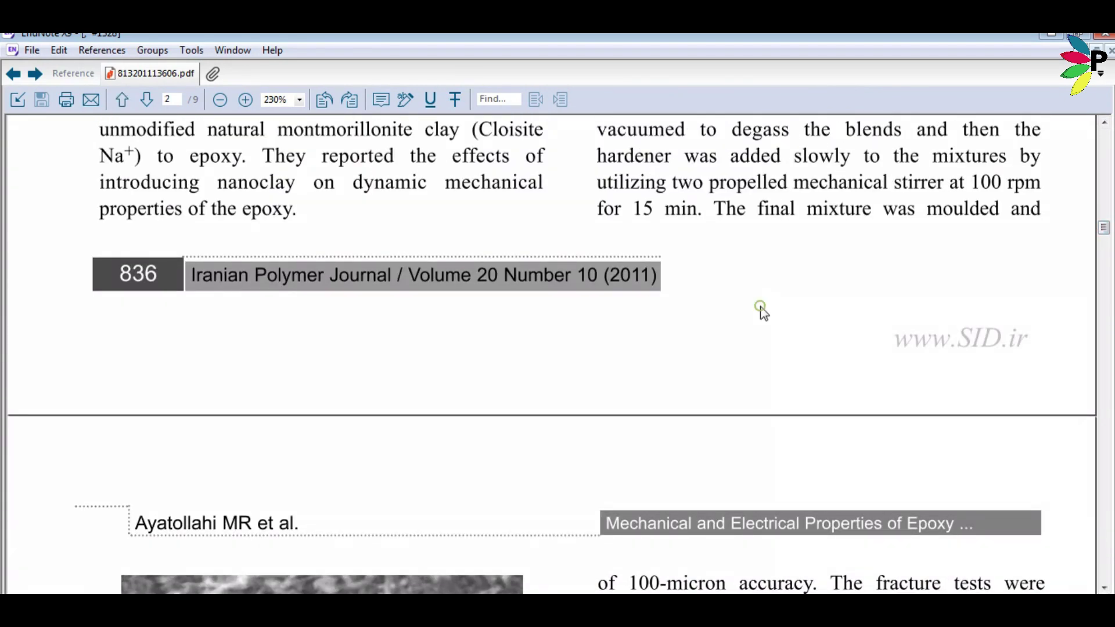
pyautogui.moveTo(498, 268); pyautogui.dragTo(479, 269)
pyautogui.hotkey('ctrl', 'c')
pyautogui.click(74, 73)
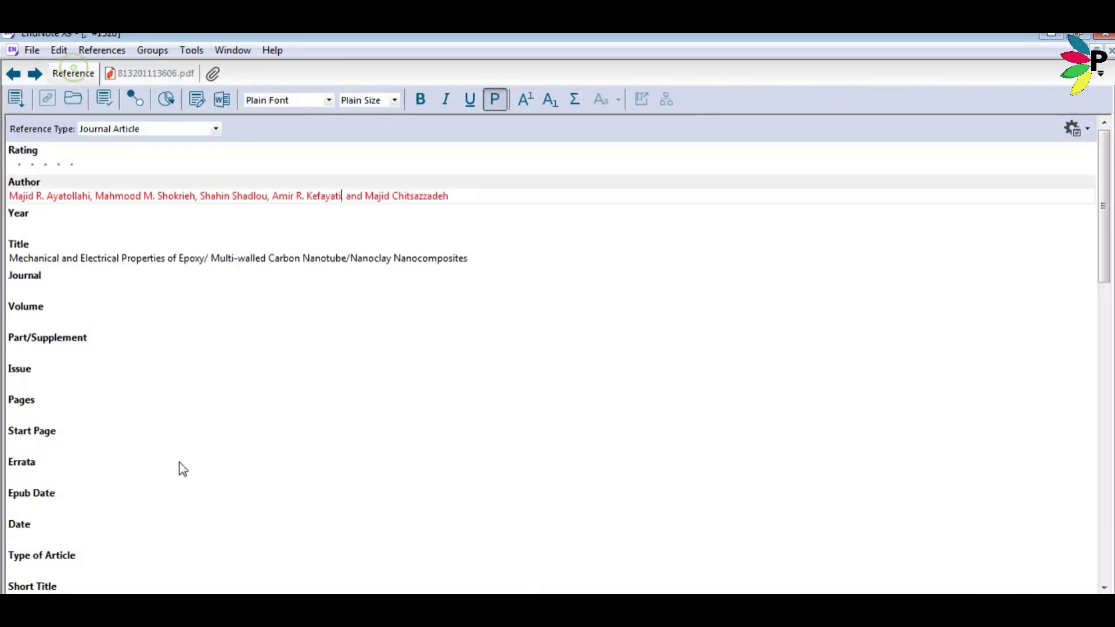
pyautogui.click(32, 320)
pyautogui.hotkey('ctrl', 'v')
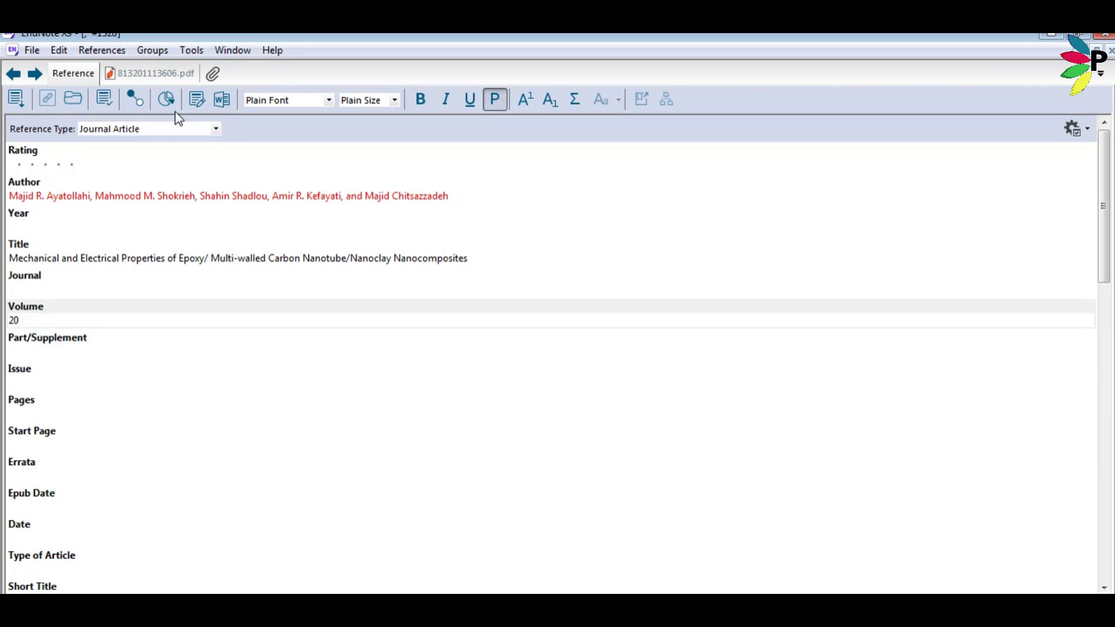
pyautogui.click(173, 80)
# Step: Check the PDF footer and enter 2011 in the Year field
pyautogui.click(177, 76)
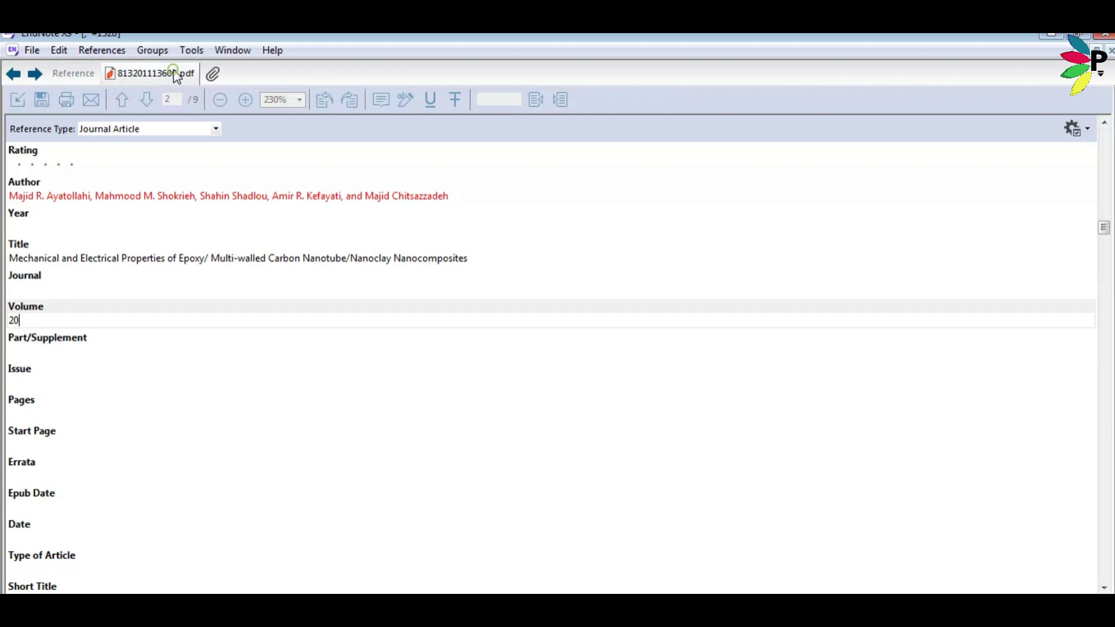
pyautogui.click(693, 314)
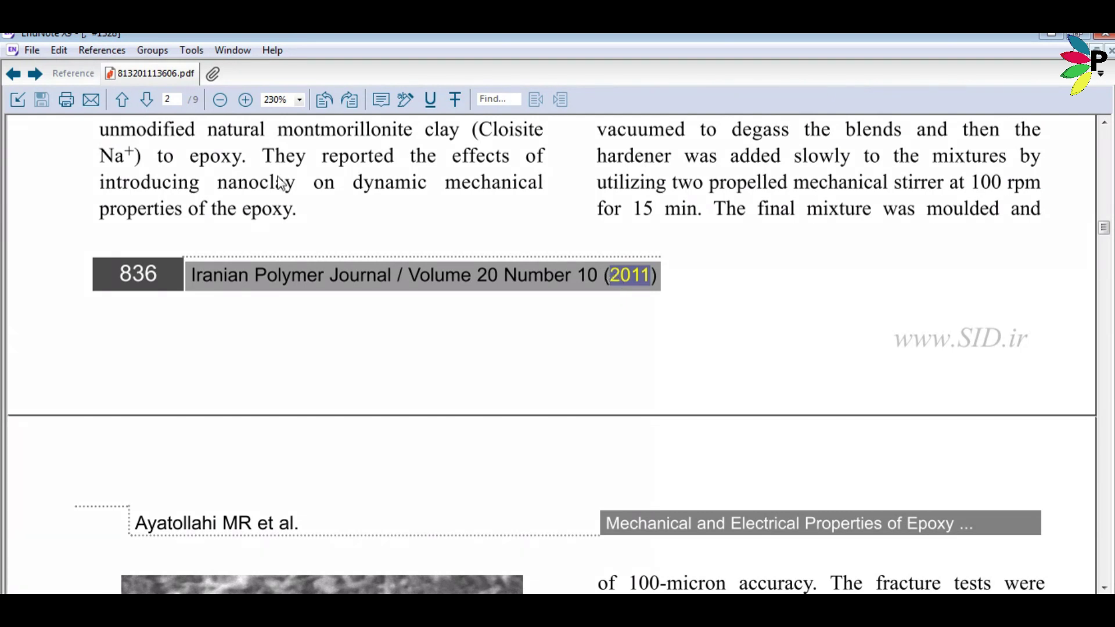
pyautogui.click(78, 72)
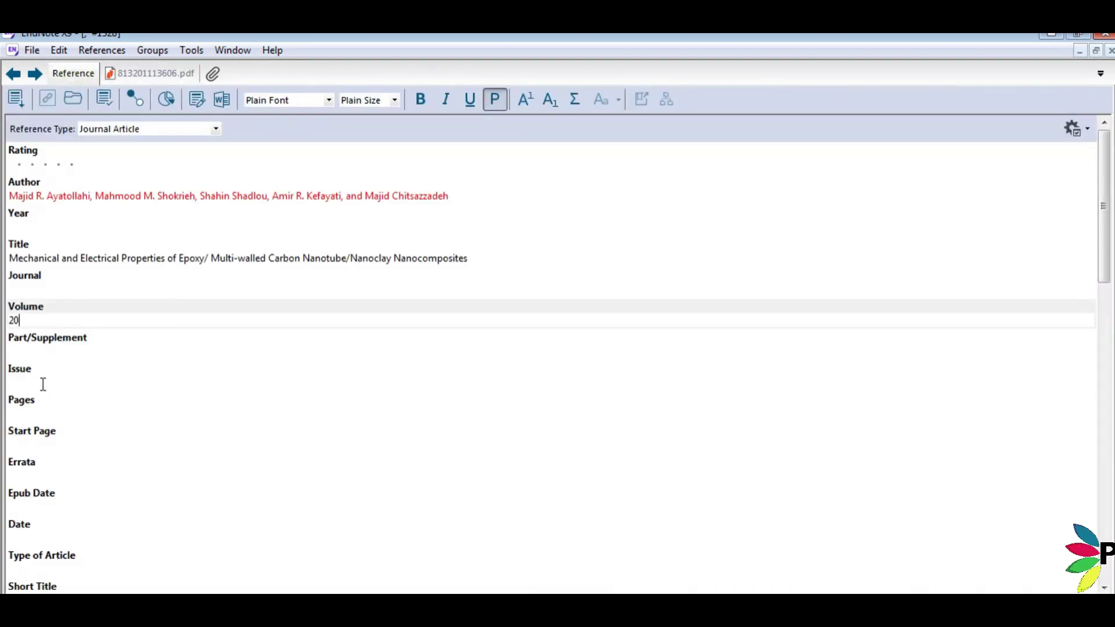
pyautogui.click(63, 227)
pyautogui.write('2011')
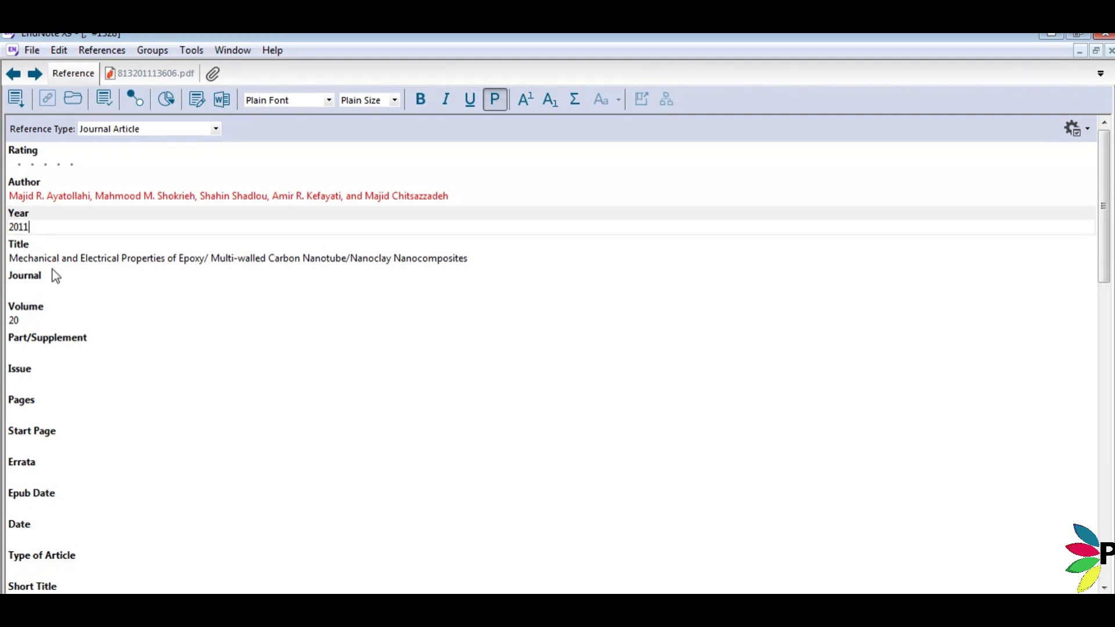
pyautogui.click(45, 290)
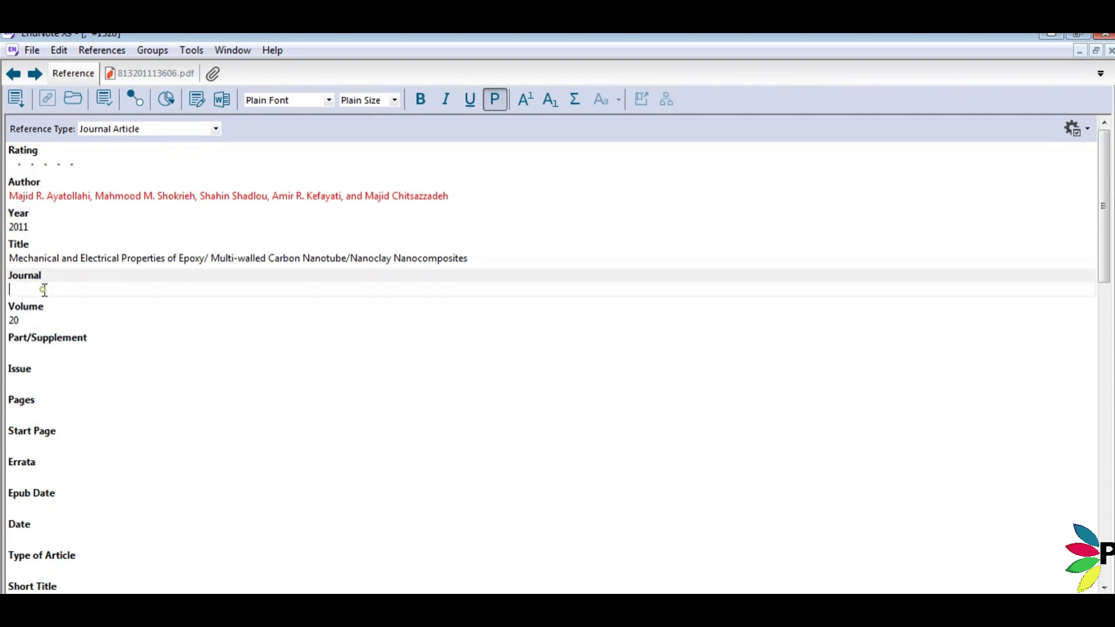
# Step: Copy 'Iranian Polymer Journal' from the PDF footer into the Journal field
pyautogui.click(163, 74)
pyautogui.click(525, 364)
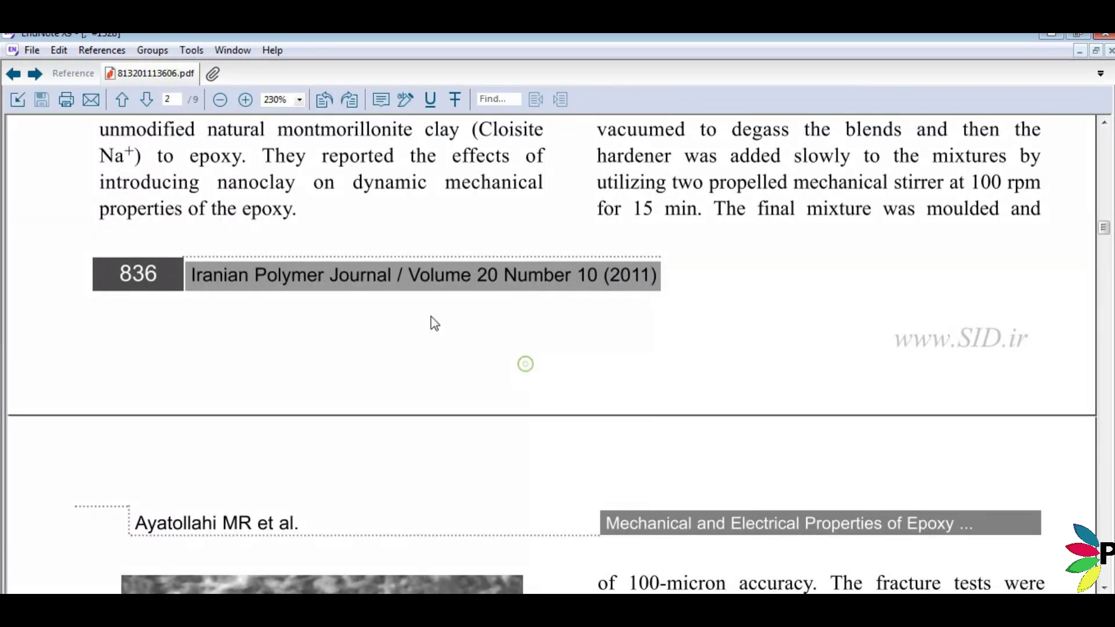
pyautogui.moveTo(394, 268); pyautogui.dragTo(193, 273)
pyautogui.hotkey('ctrl', 'c')
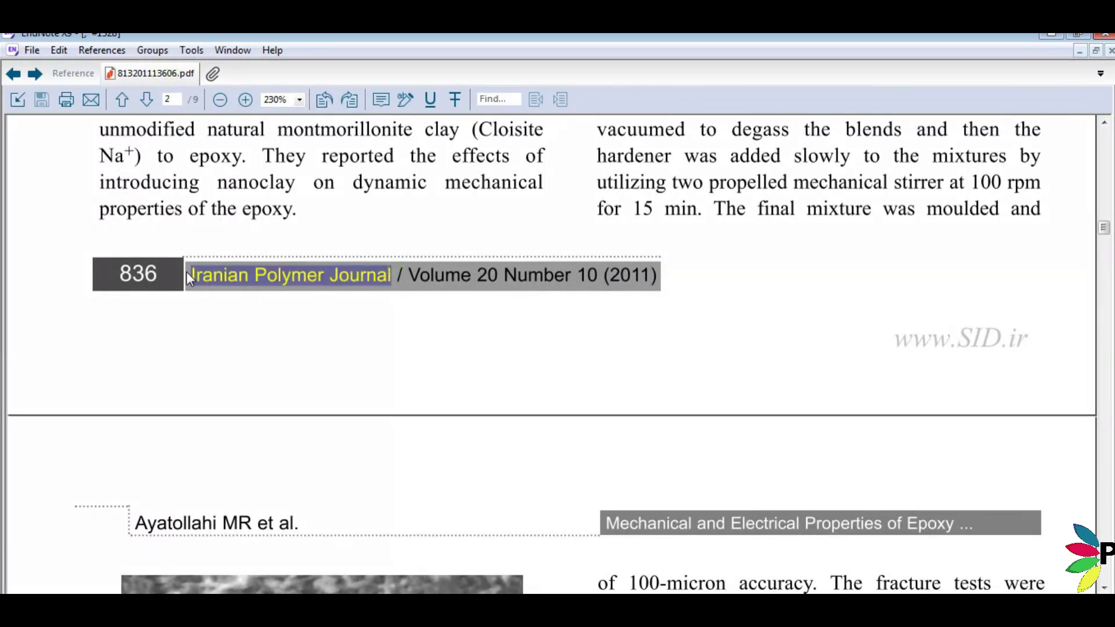
pyautogui.click(73, 73)
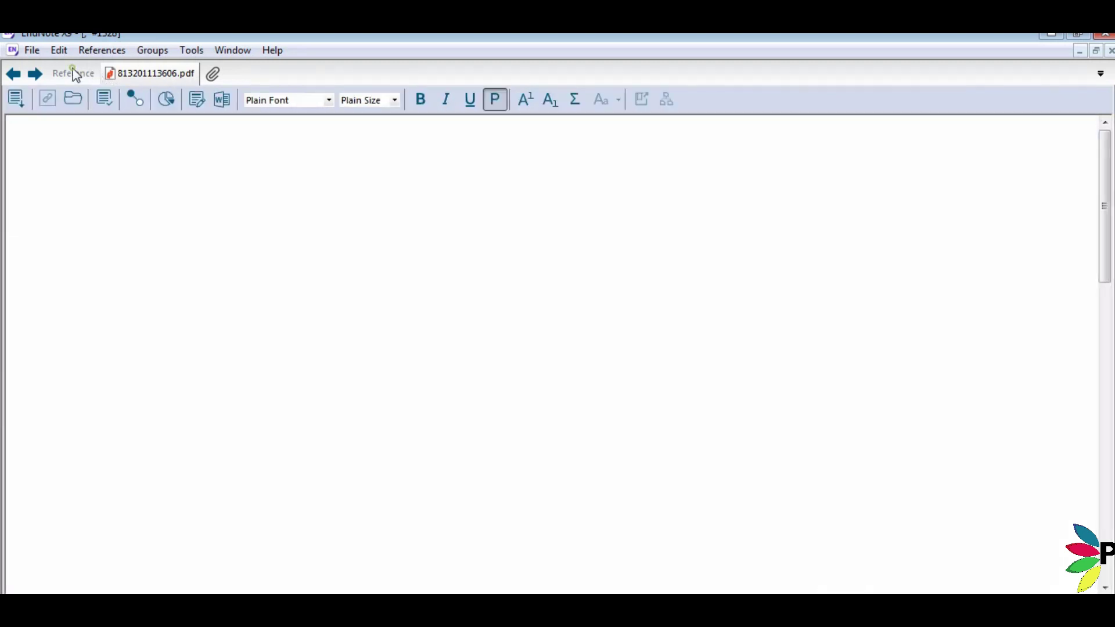
pyautogui.hotkey('ctrl', 'v')
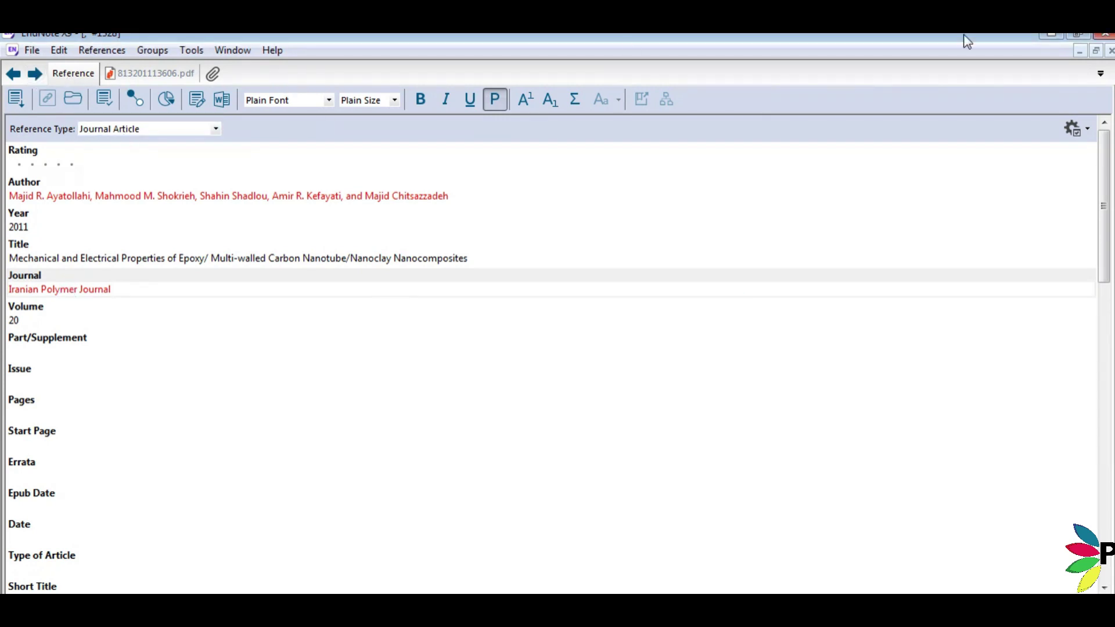
# Step: Close the reference window to view the edited 2011 entry with authors and title in the NANO list
pyautogui.click(1110, 51)
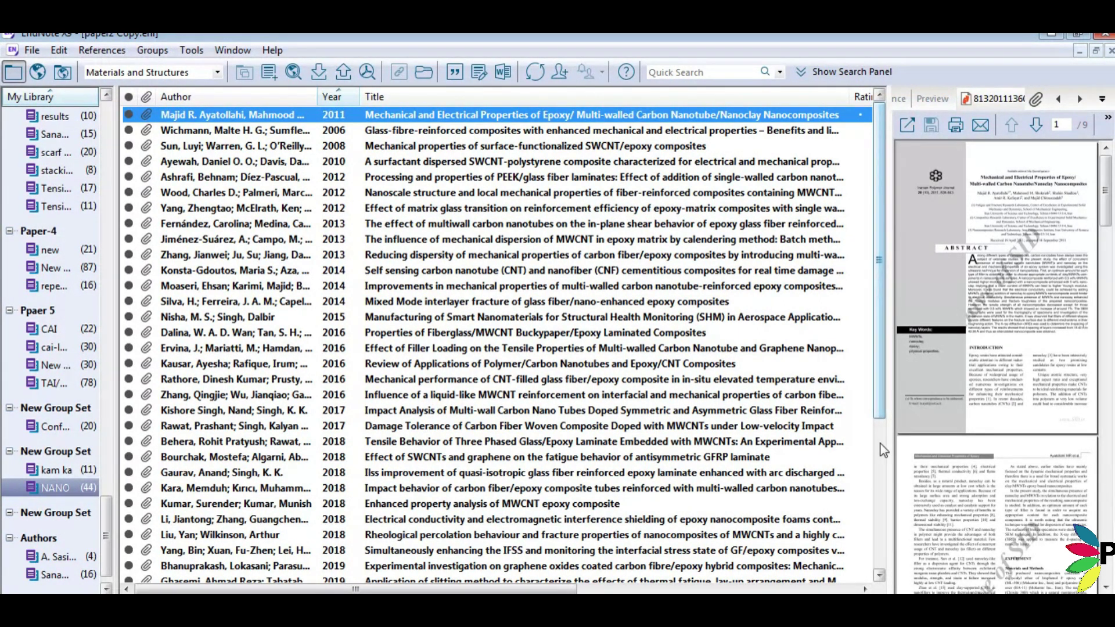
pyautogui.moveTo(942, 588)
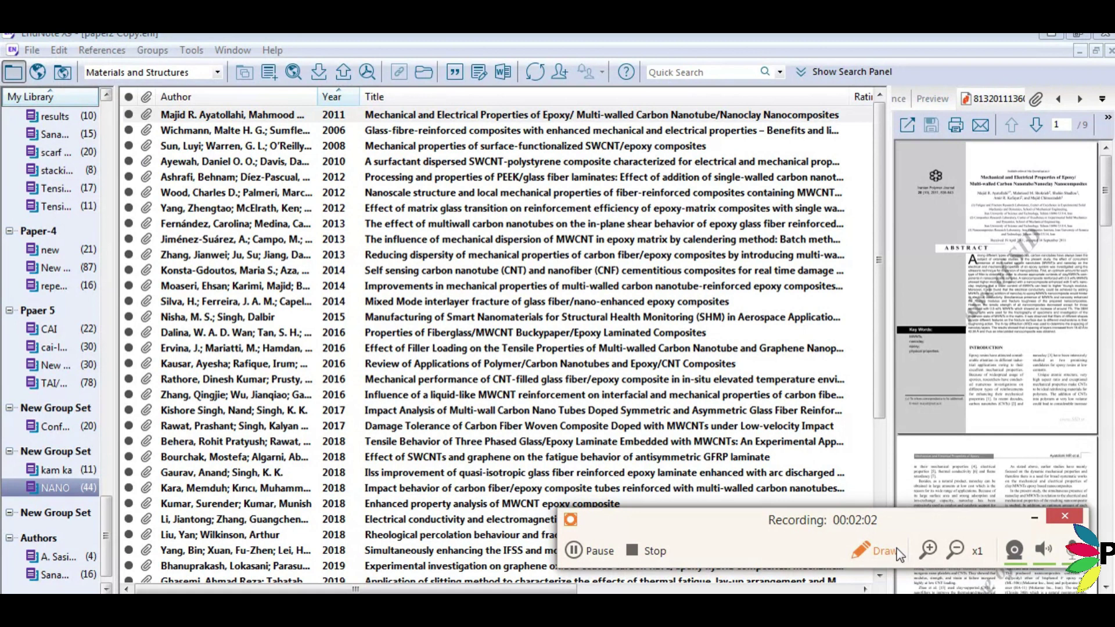
pyautogui.moveTo(943, 588); pyautogui.dragTo(978, 592)
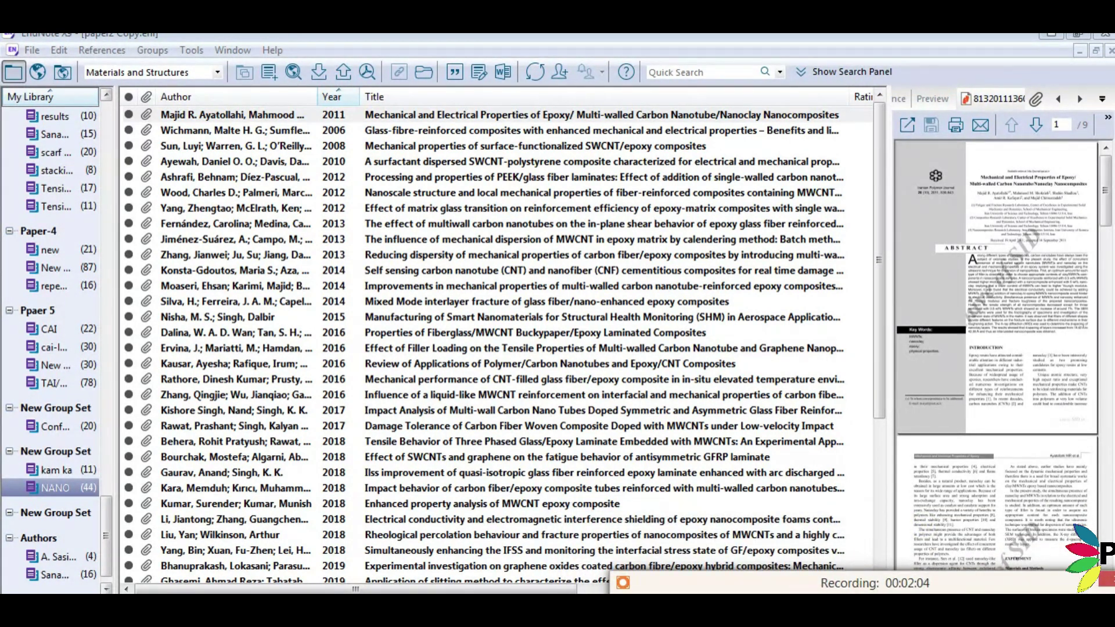